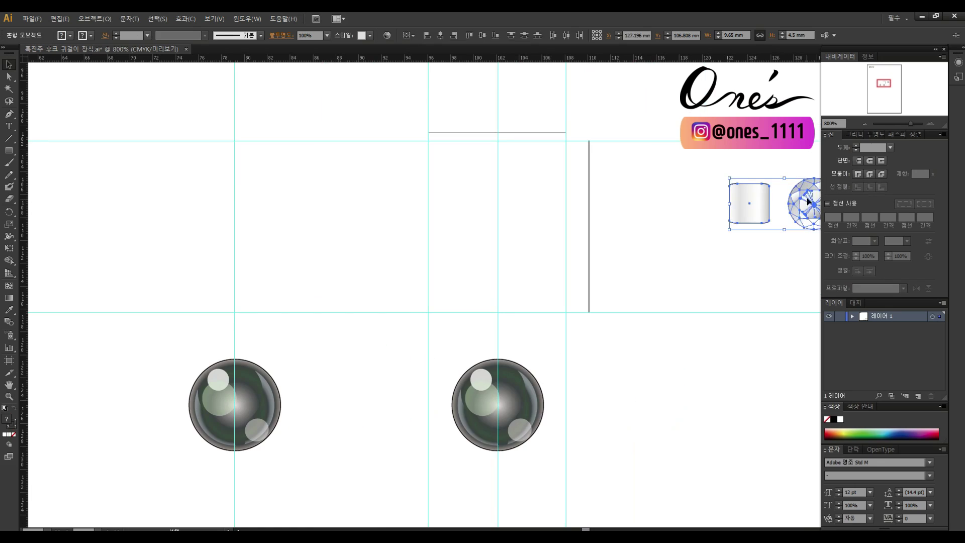
Draw the left half of a long tapered outline with the Pen tool, along the vertical guide between the two horizontal guides
left_click(518, 302, "ctrl")
left_click_drag(521, 308, 550, 350)
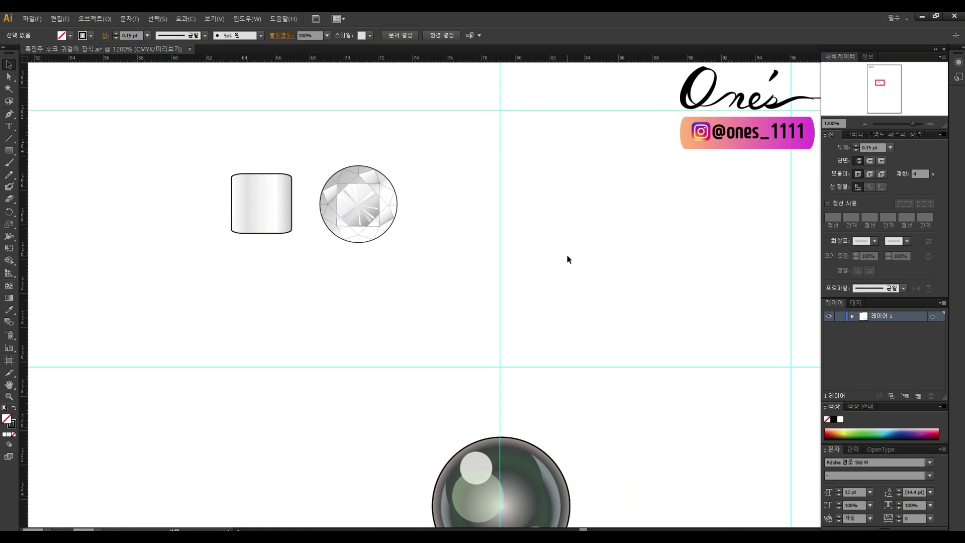
left_click(486, 259, "ctrl")
left_click_drag(485, 259, 623, 250)
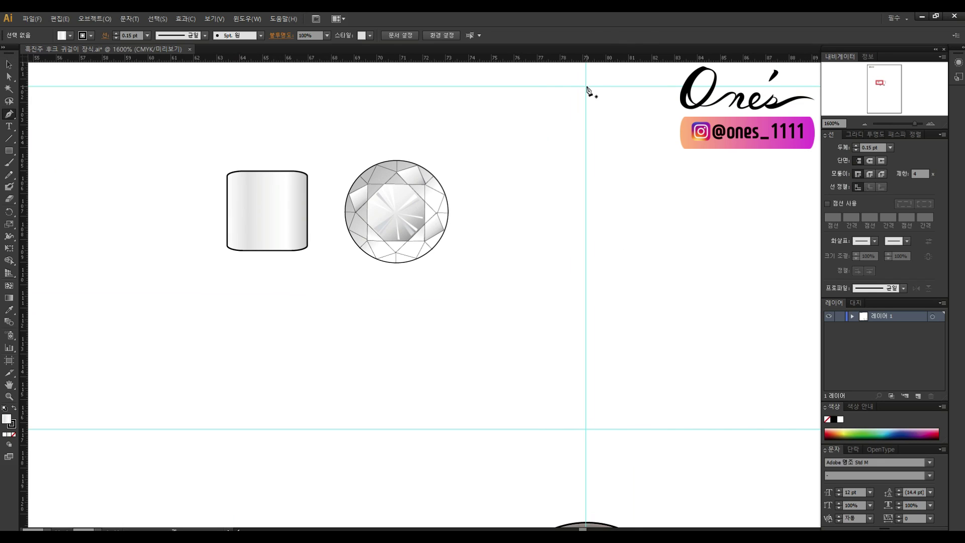
left_click_drag(582, 87, 582, 111)
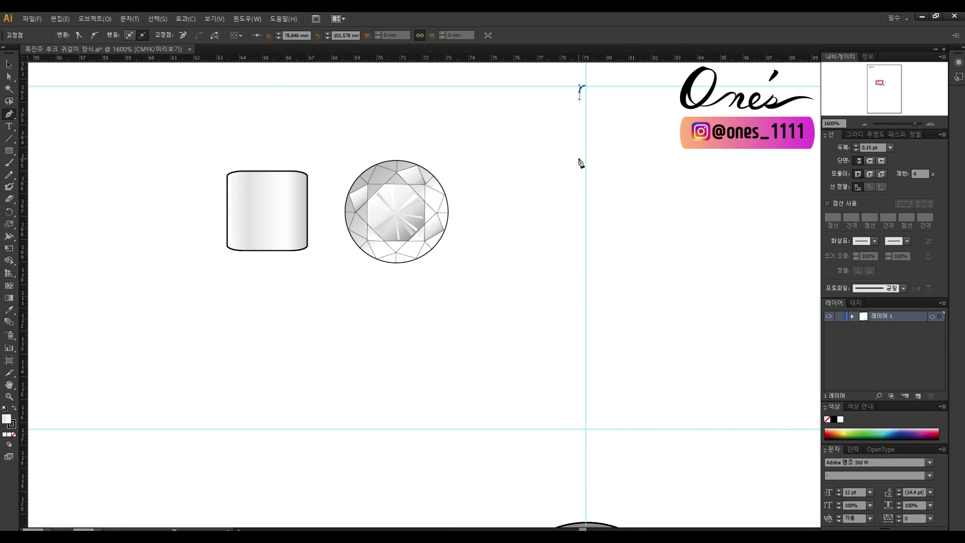
left_click_drag(556, 257, 558, 258)
left_click_drag(575, 347, 578, 437)
key("ctrl")
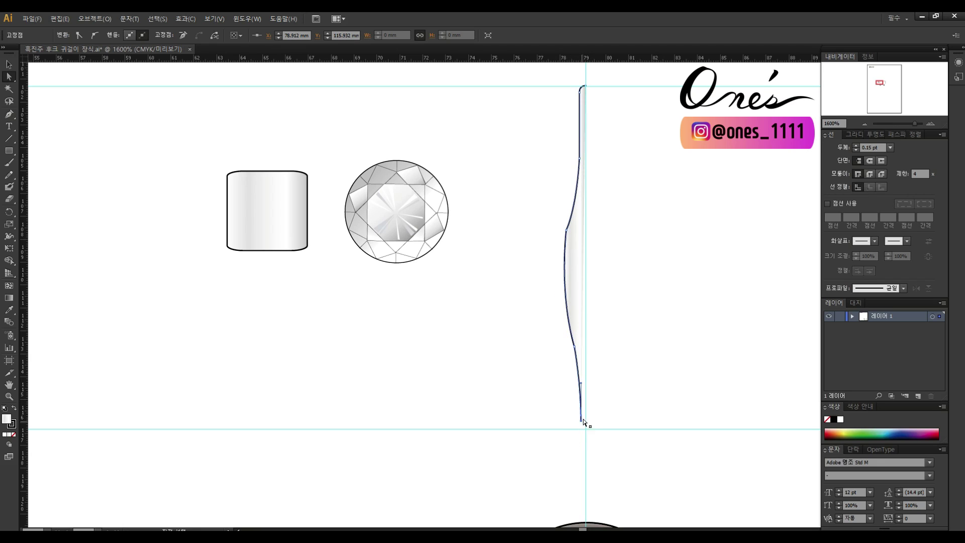
left_click_drag(586, 429, 590, 434)
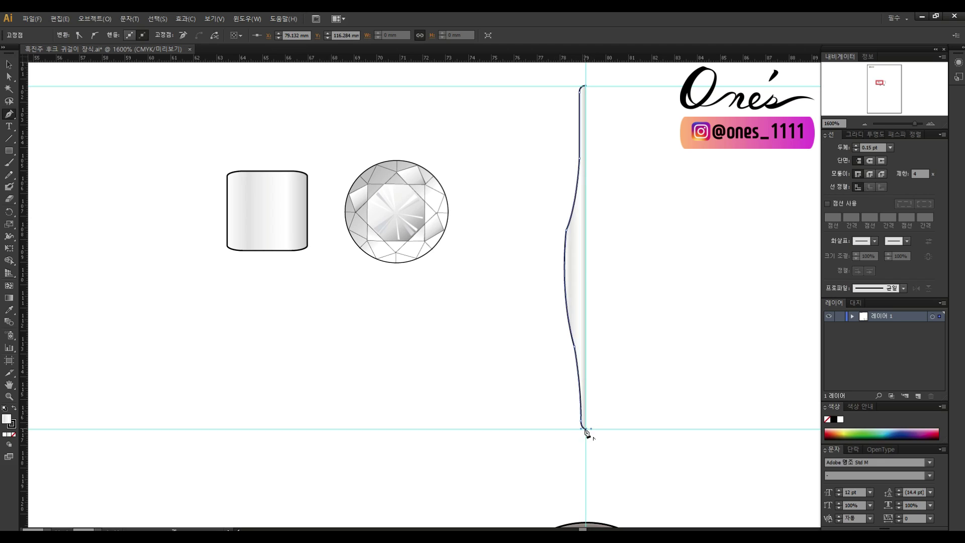
Remove the fill from the half outline and set its stroke weight to 0.1 pt
left_click(582, 315, "ctrl")
left_click(14, 434)
left_click(651, 291)
mouse_move(651, 291)
left_mouse_down()
mouse_move(646, 242)
mouse_move(688, 328)
left_mouse_up()
Edit the anchor points of the half outline's middle bulge to form one continuous curve
left_click(609, 242, "ctrl")
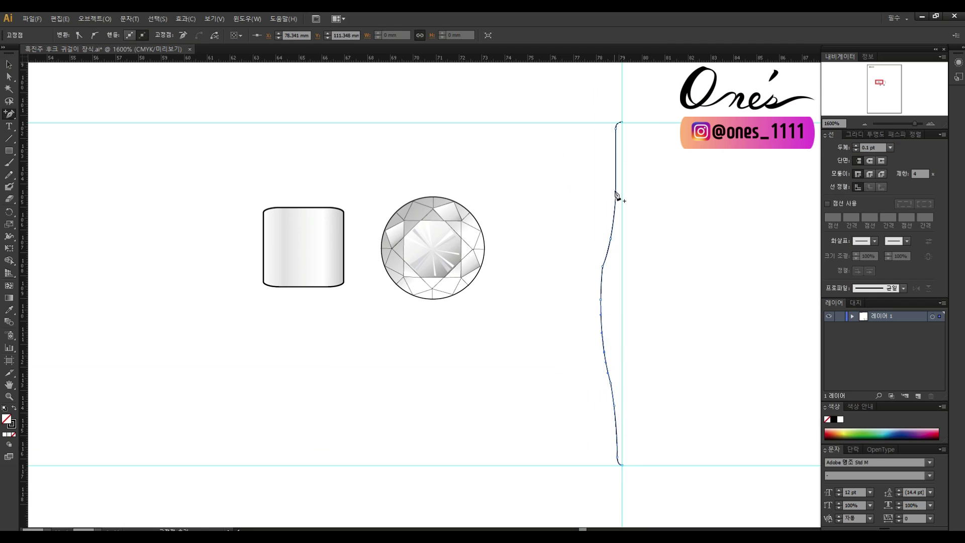
left_click(602, 301, "ctrl")
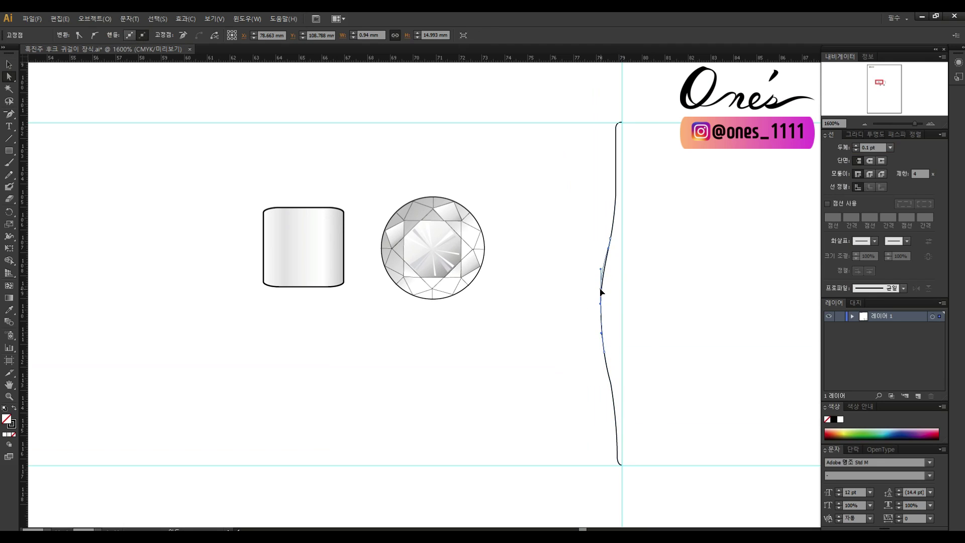
left_click(616, 221)
left_click_drag(614, 225, 604, 311)
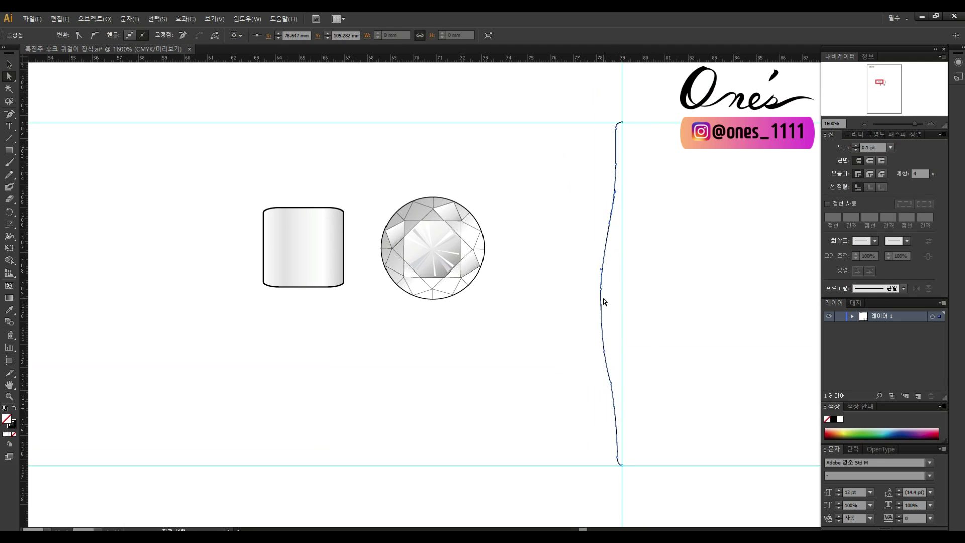
Smooth the bends of the half outline with the Smooth tool from the Pencil tool group
mouse_move(9, 175)
left_mouse_down()
mouse_move(97, 181)
mouse_move(504, 401)
left_mouse_up()
left_click(506, 405)
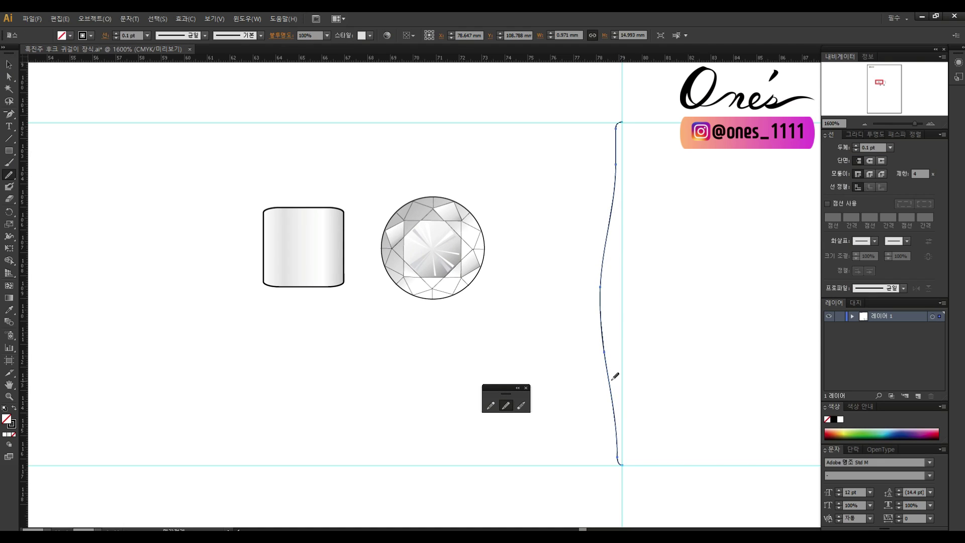
key("a")
Place a 1.2 mm copy of the round gem on the vertical guide beside the outline's bulge
key("v")
left_click_drag(470, 243, 581, 296)
left_click(400, 256)
type("1")
key("Return")
type("1.2")
key("Return")
left_click(628, 278)
scroll(637, 294, "down", 3)
scroll(631, 284, "up", 2)
scroll(618, 242, "left", 1)
Adjust the anchor points and handles beside the small gem to even out the half outline's curve
key("a")
left_click(587, 243)
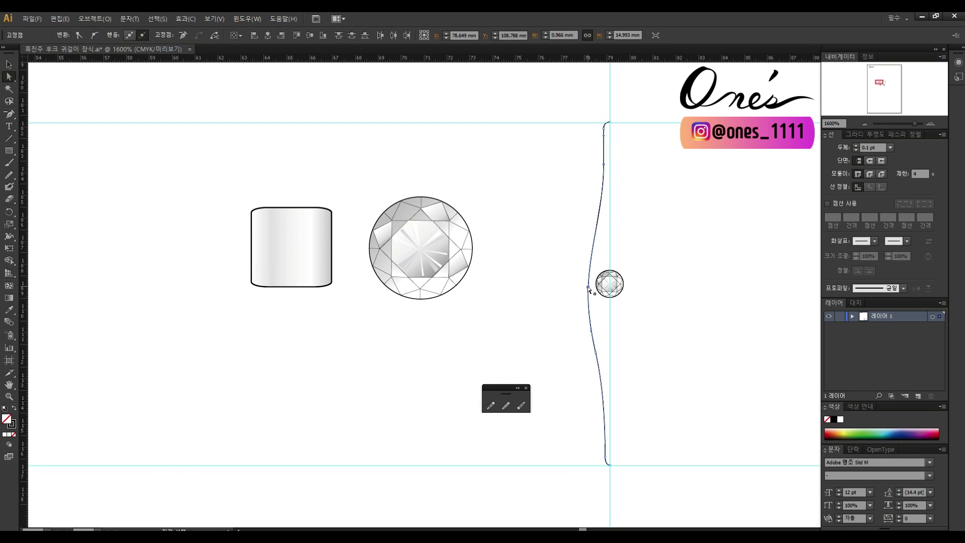
left_click(597, 353)
left_click_drag(596, 354, 594, 341)
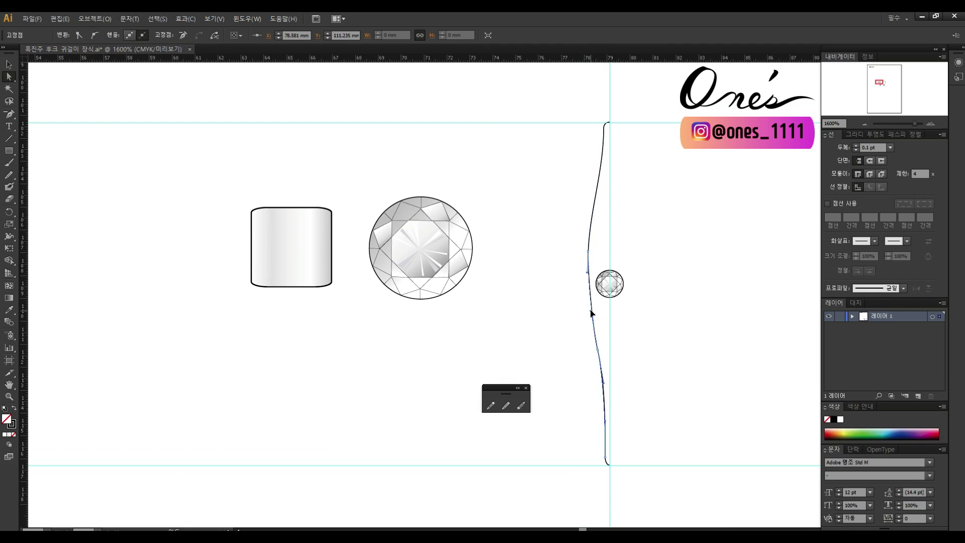
left_click_drag(587, 278, 590, 253)
left_click(625, 480)
left_click_drag(655, 345, 649, 351)
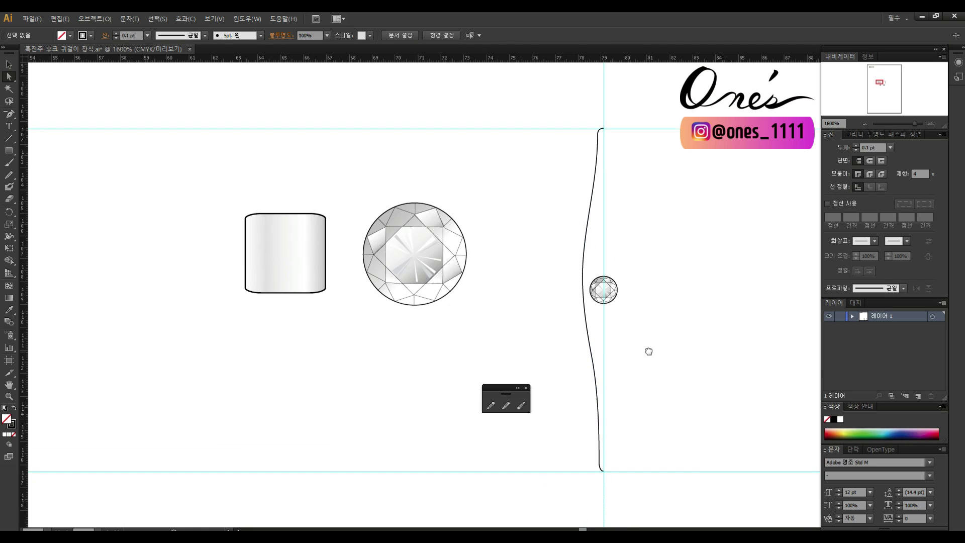
left_click(596, 355)
left_click(627, 406)
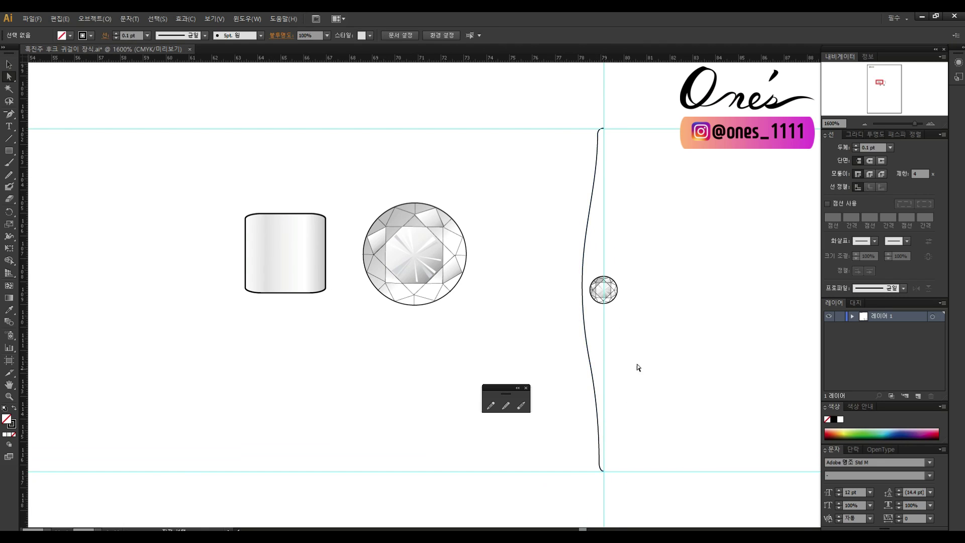
left_click_drag(627, 405, 651, 453)
left_click(607, 335)
left_click(647, 398)
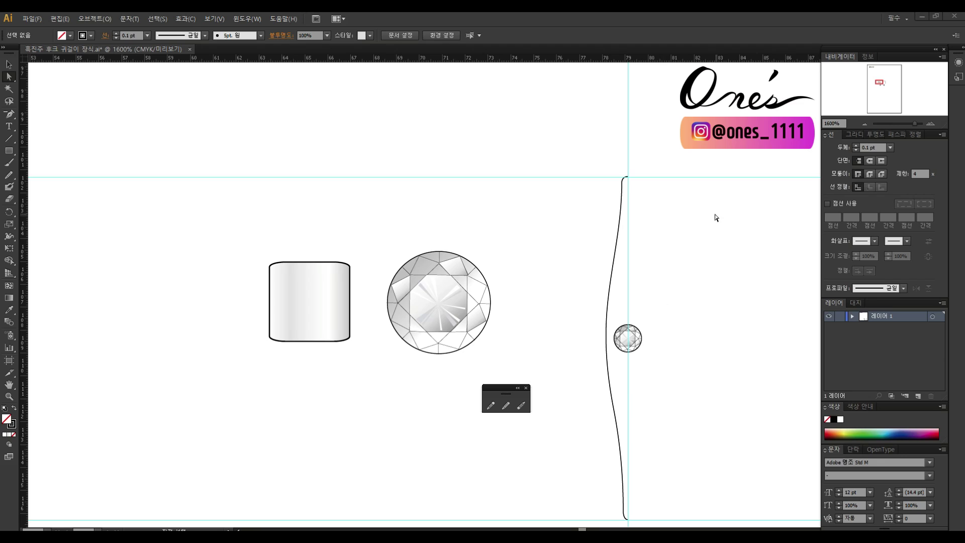
left_click_drag(642, 497, 618, 455)
Refine the half outline's upper and lower ends where they meet the vertical guide
left_click(599, 137)
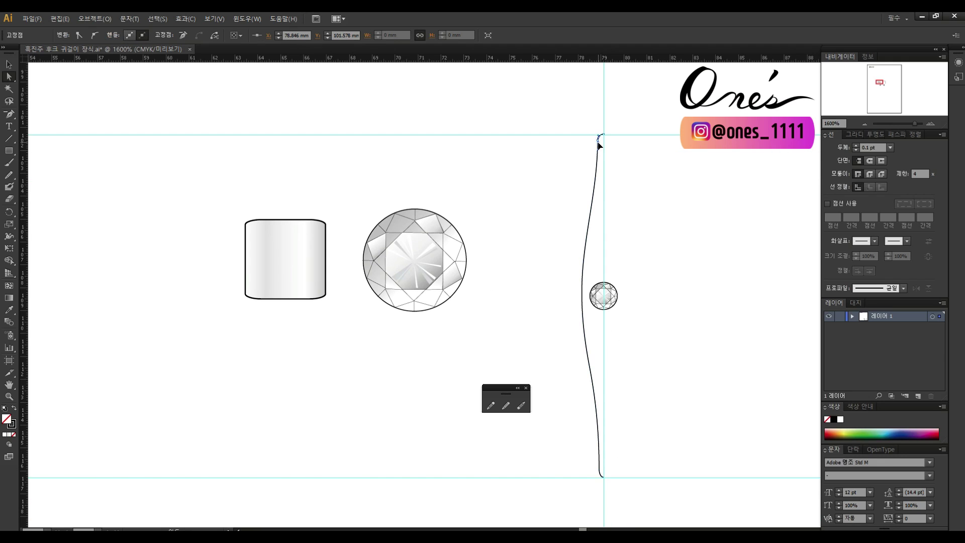
key("p")
left_click_drag(600, 134, 604, 134)
key("a")
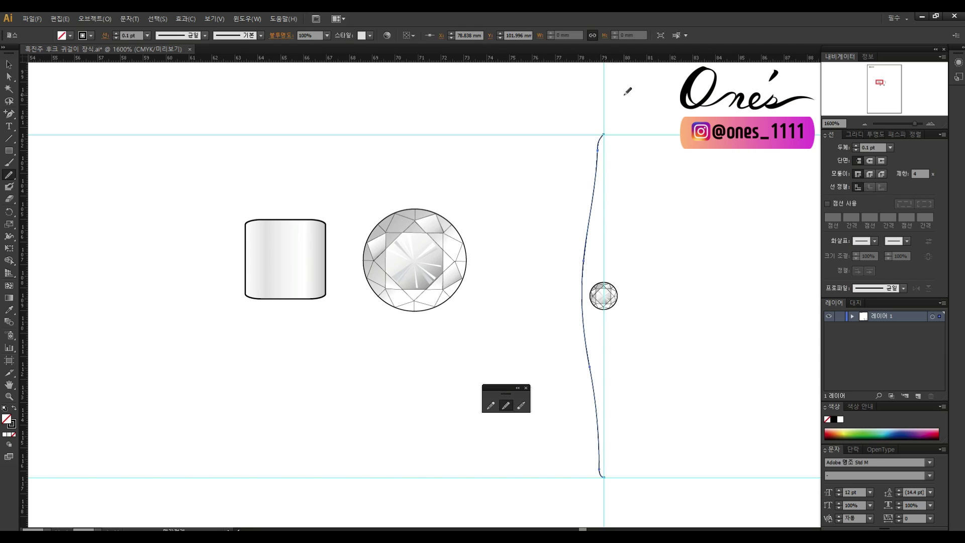
key("ctrl+shift+a")
left_click_drag(582, 471, 564, 410)
left_click(584, 389)
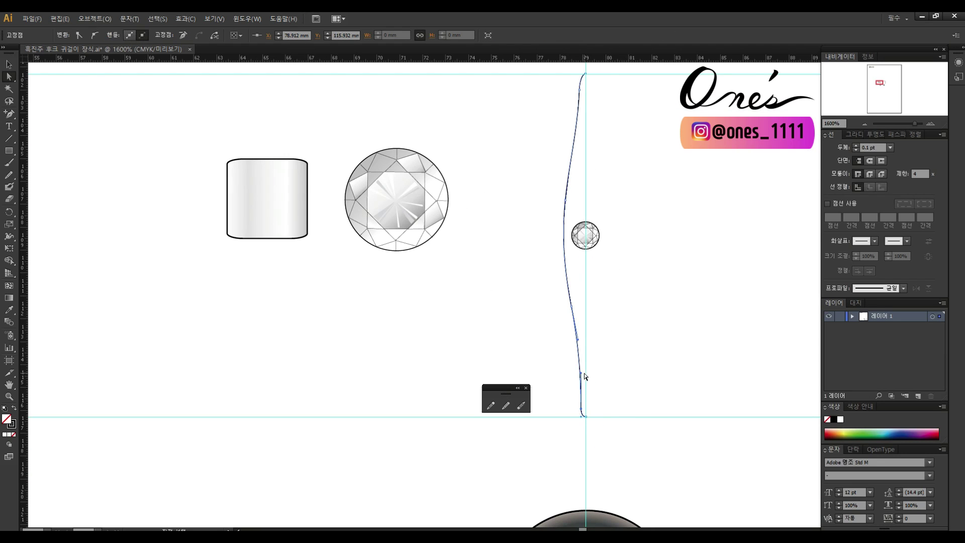
key("ctrl+shift+a")
left_click_drag(588, 421, 576, 494)
Reflect a copy of the half outline across the vertical guide to form the right side
key("b")
left_click(551, 314, "ctrl")
key("r")
left_click(572, 232, "alt+shift")
key("v")
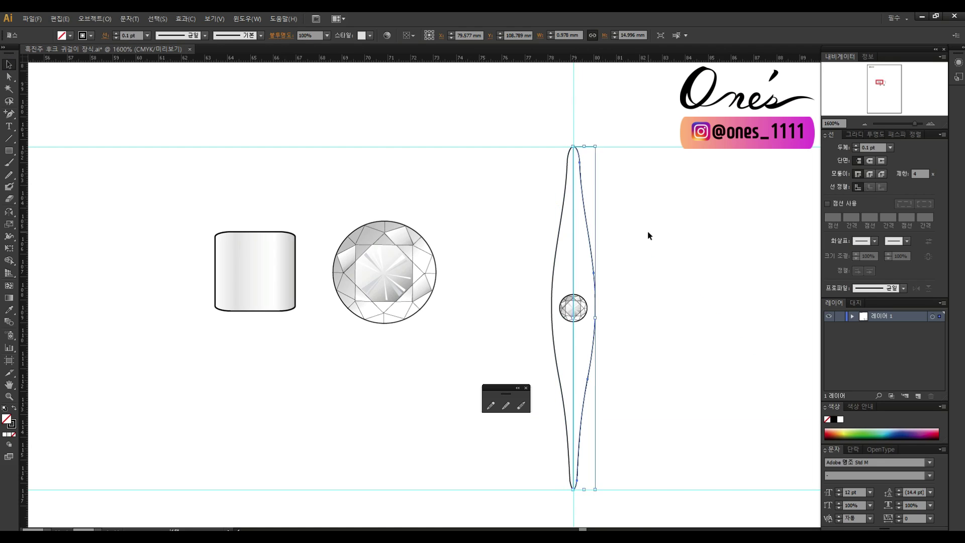
Apply the rounded square's gradient fill and 0.15 pt stroke to both mirrored halves with the Eyedropper
left_click(646, 223)
left_click_drag(680, 350, 642, 143)
left_click_drag(601, 70, 674, 253)
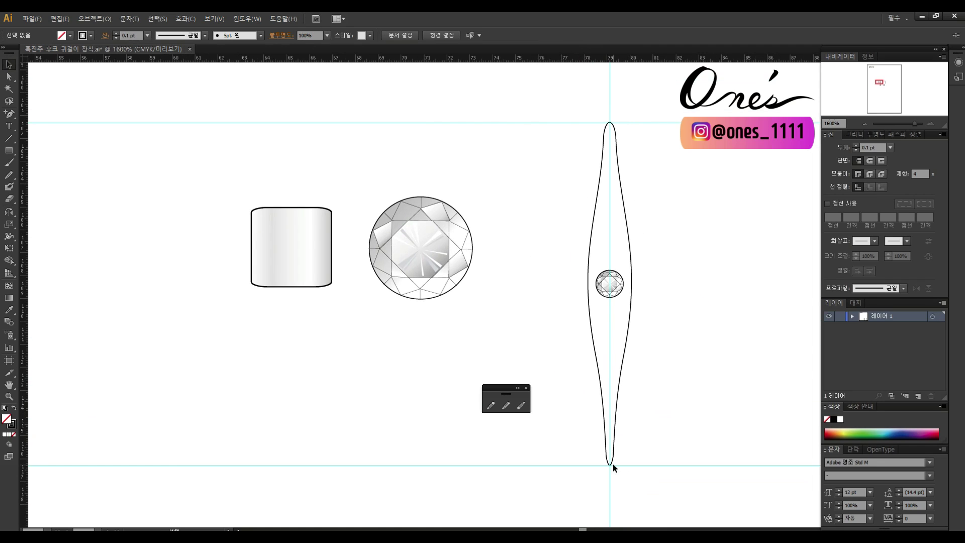
key("a")
scroll(622, 215, "up", 1)
left_click_drag(680, 336, 656, 312)
key("v")
left_click_drag(566, 139, 598, 161)
key("i")
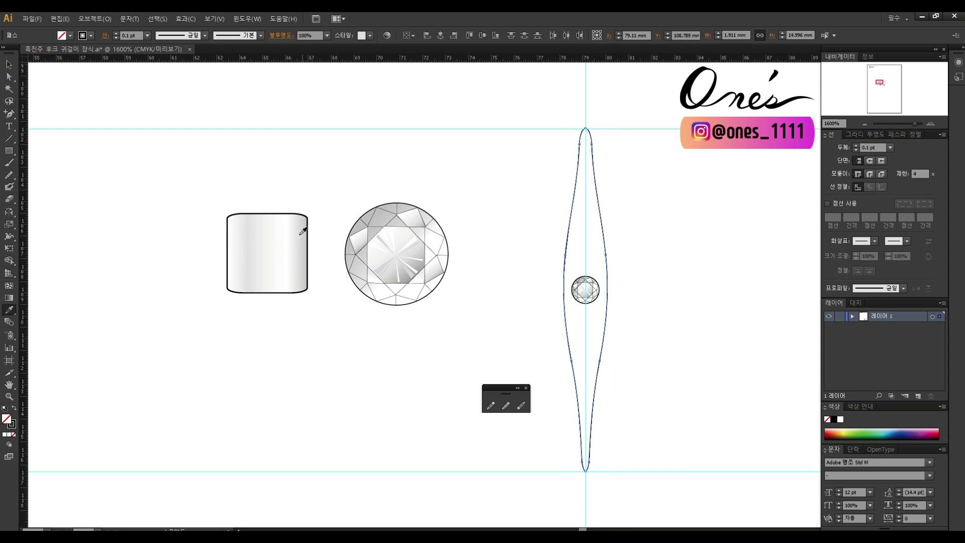
left_click(298, 236)
key("v")
Unite the two halves into one shape and send it behind the small gem
left_click(898, 134)
left_click(833, 158)
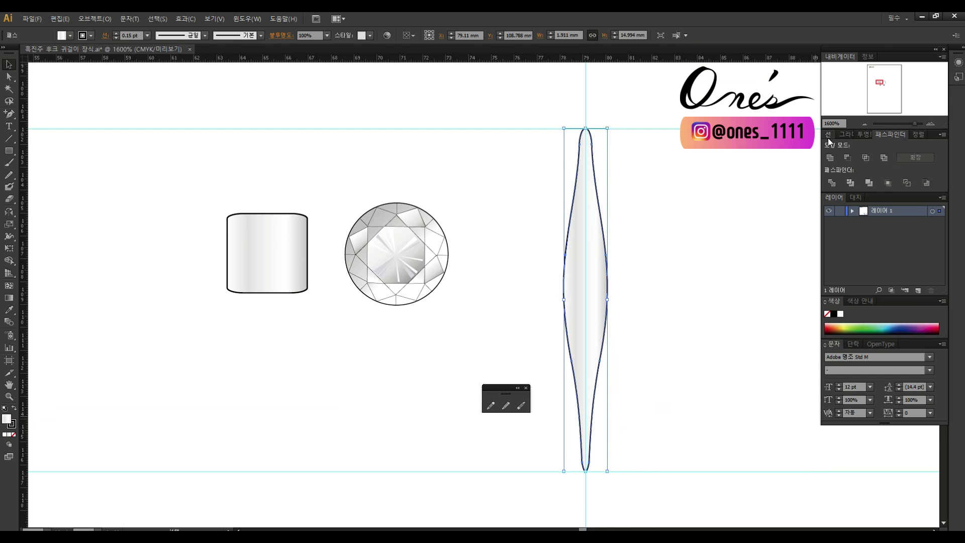
left_click(829, 136)
left_click(741, 222)
left_click(578, 276)
key("ctrl+shift+bracketleft")
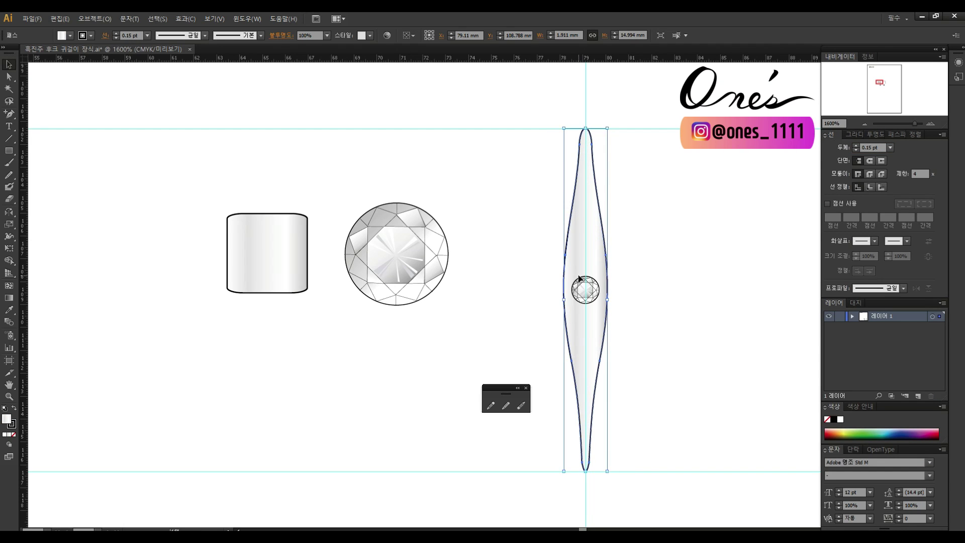
Move the small gem slightly up along the vertical guide
key("ctrl+shift+a")
left_click_drag(677, 332, 667, 350)
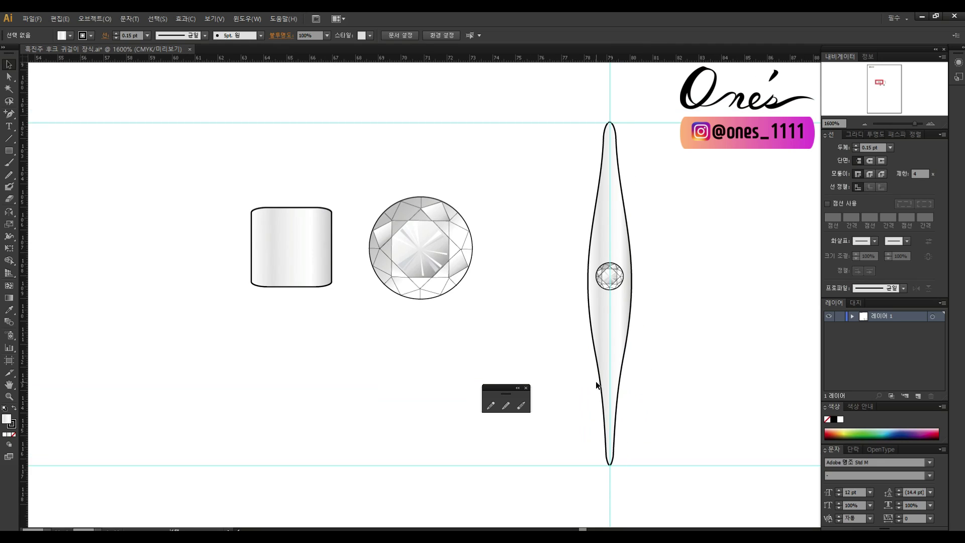
scroll(622, 261, "up", 1)
Create an unfilled 0.1 pt copy of the tapered shape, scaled to about 1.3 × 10.5 mm and centred inside the original
left_click(621, 261)
left_click_drag(621, 261, 642, 261)
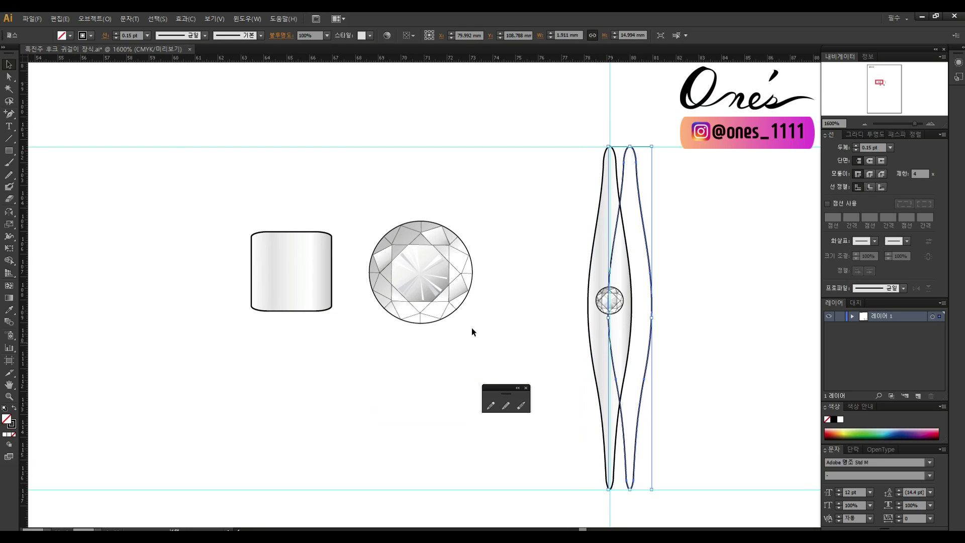
key("Return")
left_click_drag(653, 147, 651, 159)
left_click_drag(617, 213, 618, 211)
left_click_drag(629, 156, 624, 197)
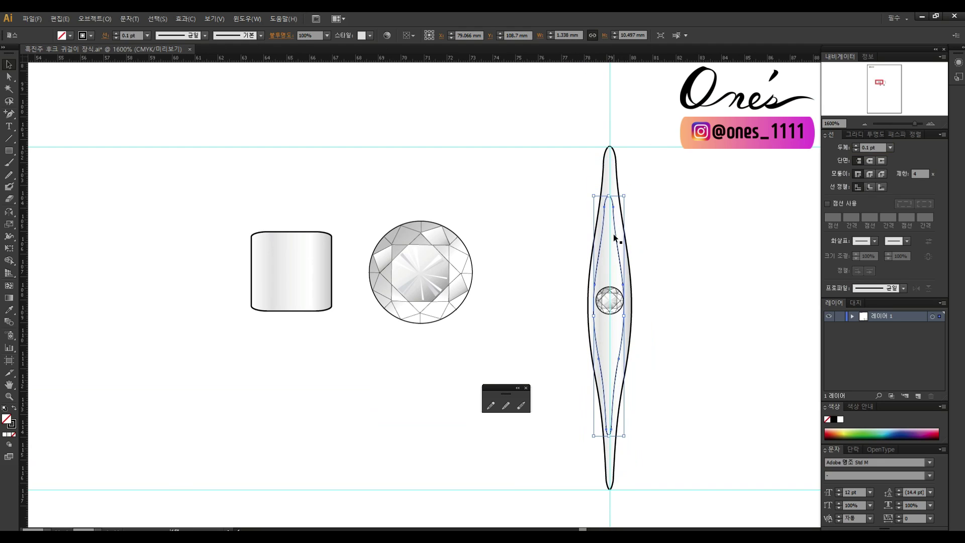
Cut the inner outline with the Scissors tool, keeping only its left half and trimming off the curved lower tip
key("c")
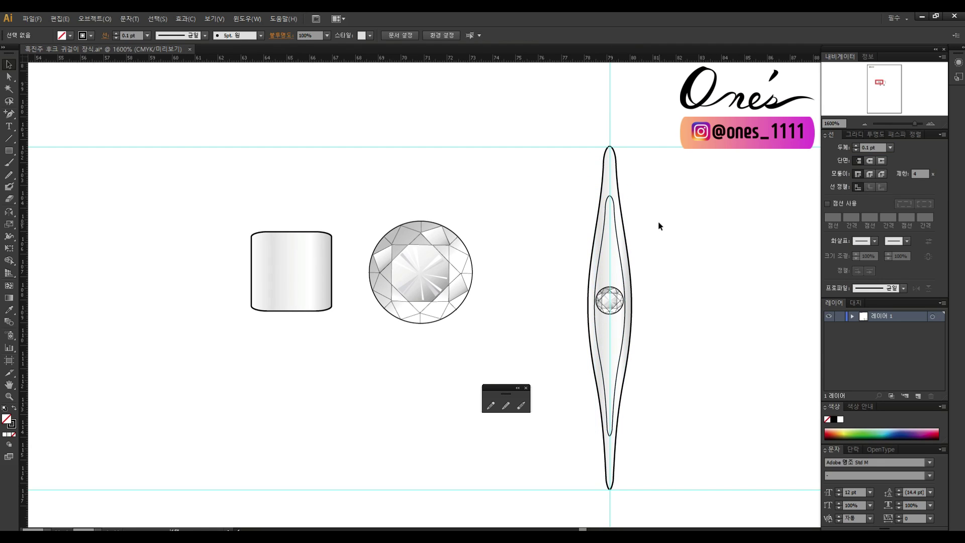
left_click(610, 196)
key("z")
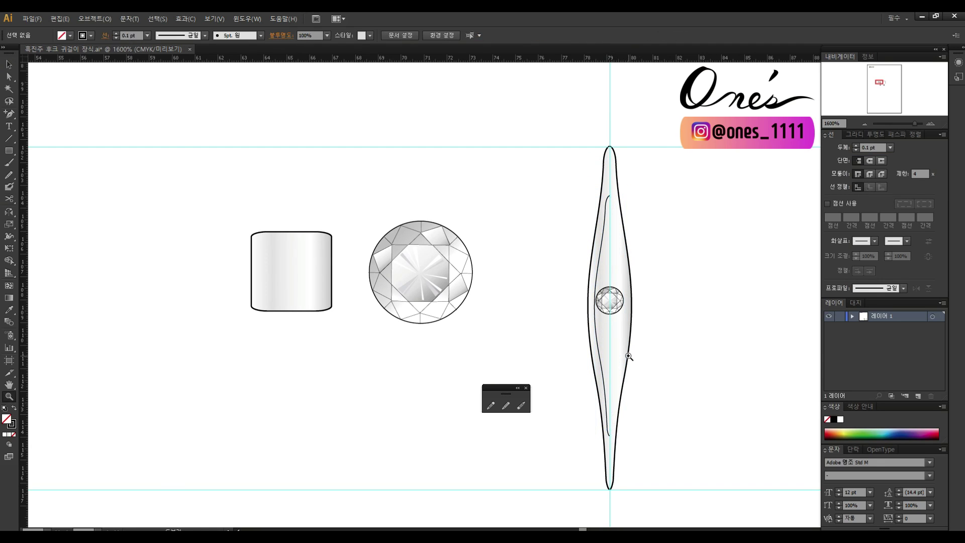
left_click(516, 318)
left_click(596, 286, "ctrl")
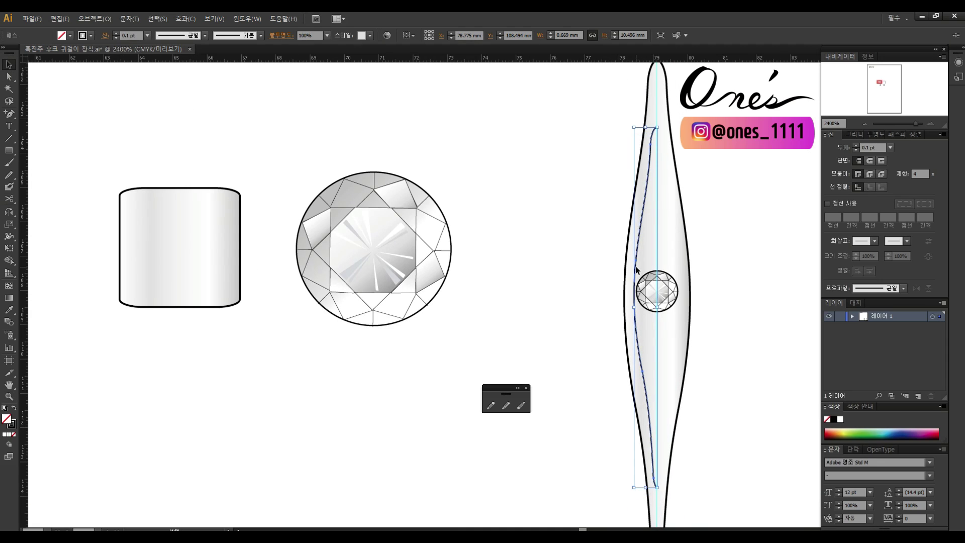
scroll(780, 241, "down", 3)
key("c")
key("ctrl+shift+a")
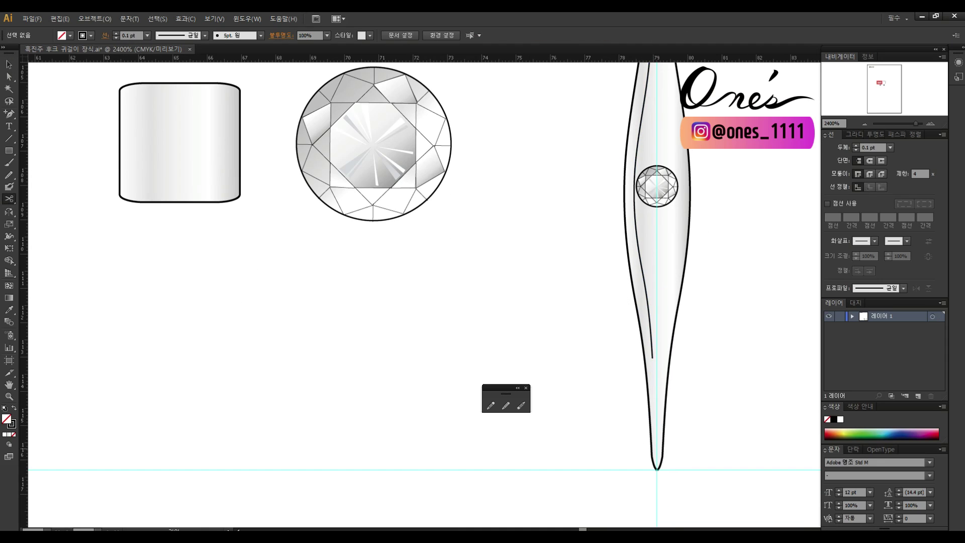
Reshape the inner line so both ends taper to points on the vertical guide
scroll(717, 222, "up", 5)
key("a")
left_click(677, 224)
left_click_drag(662, 342, 660, 344)
left_click_drag(685, 386, 661, 290)
left_click_drag(643, 351, 645, 362)
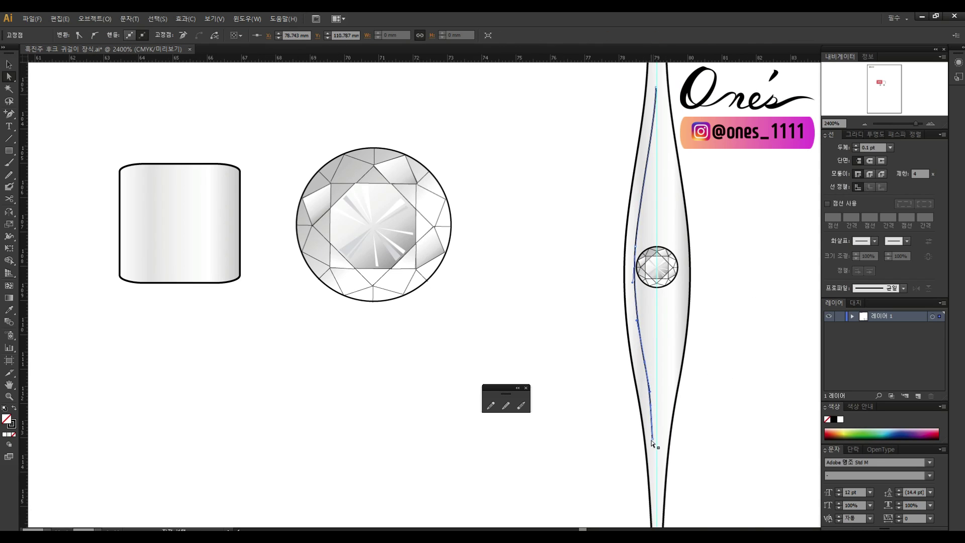
scroll(656, 461, "down", 2)
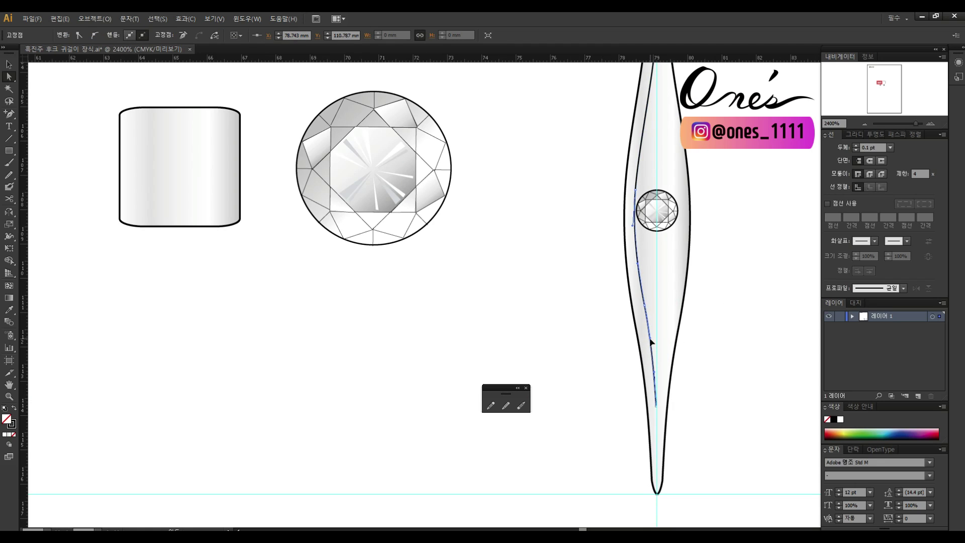
scroll(651, 322, "up", 4)
left_click(665, 311)
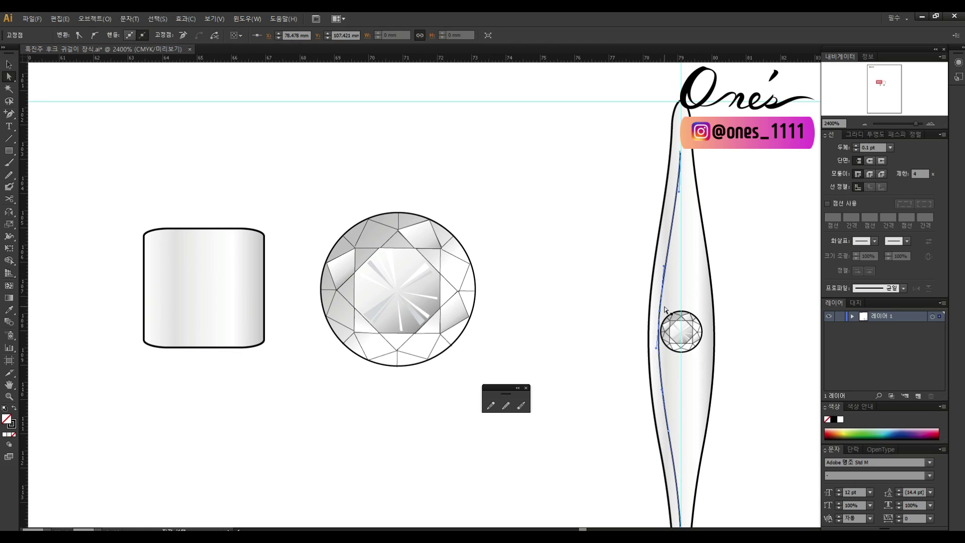
key("ctrl+shift+a")
scroll(721, 189, "down", 5)
scroll(654, 226, "up", 4)
Reflect a copy of the inner line across the vertical guide to complete the pointed inner contour
key("v")
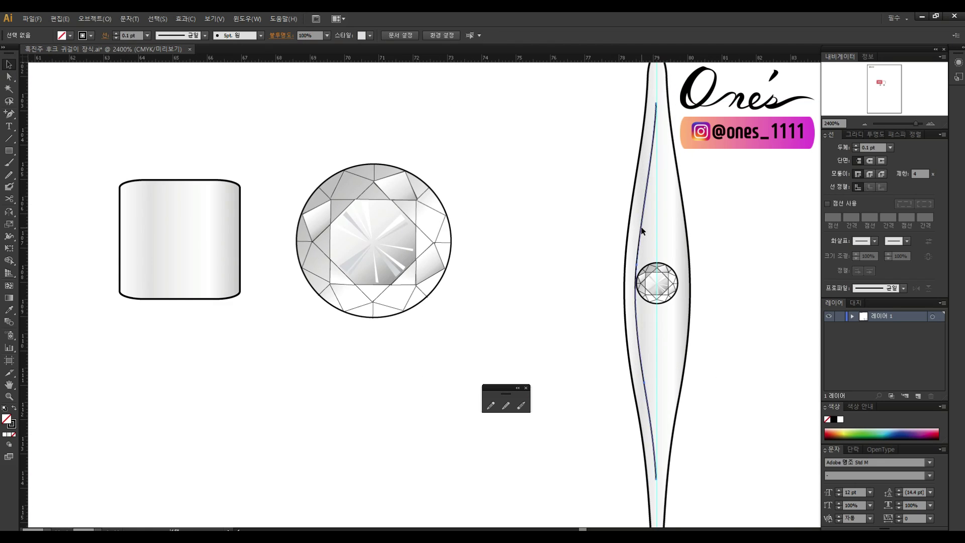
left_click(642, 230)
key("r")
left_click_drag(643, 205, 729, 175)
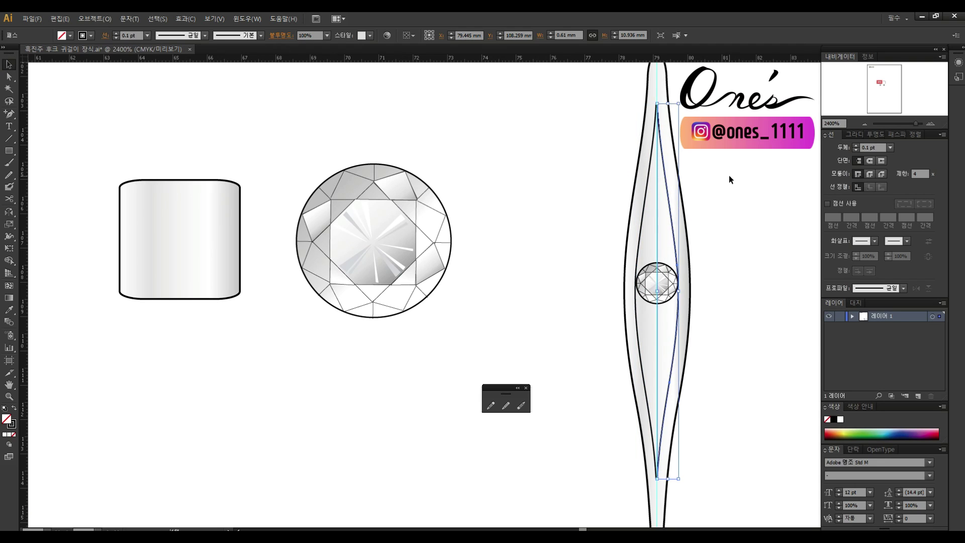
key("ctrl+shift+a")
scroll(729, 175, "down", 5)
scroll(724, 307, "up", 5)
key("z")
scroll(724, 307, "down", 3)
scroll(733, 287, "up", 3)
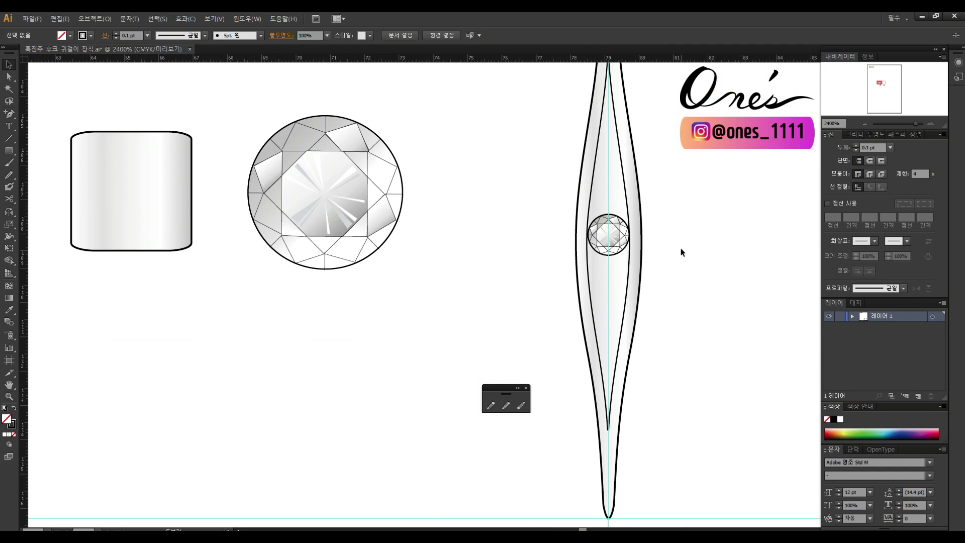
Draw a circle about 1.1 mm wide with a radial grey gradient, and place a small copy on the tapered shape's left edge
left_click_drag(8, 150, 48, 172)
left_click_drag(339, 330, 378, 368)
left_click(857, 134)
left_click(832, 149)
left_click(828, 262)
key("ctrl+F10")
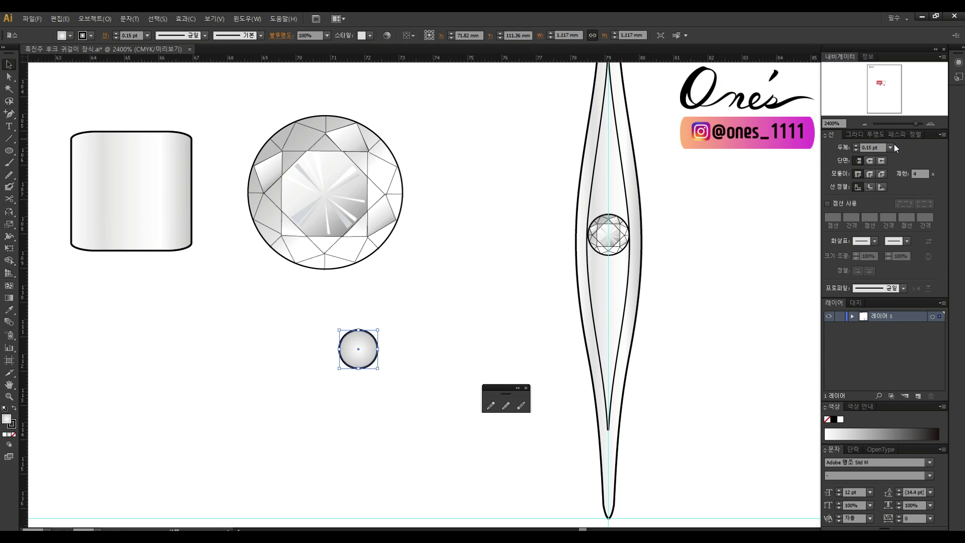
left_click_drag(366, 351, 320, 303)
left_click_drag(313, 301, 582, 238, "alt")
Copy the centre gem twice above and twice below along the vertical guide, reducing the outermost copies to about 0.9 mm
left_click(668, 235)
left_click_drag(669, 234, 684, 365)
left_click(654, 243)
left_click(669, 332)
left_click_drag(648, 292, 665, 204, "alt")
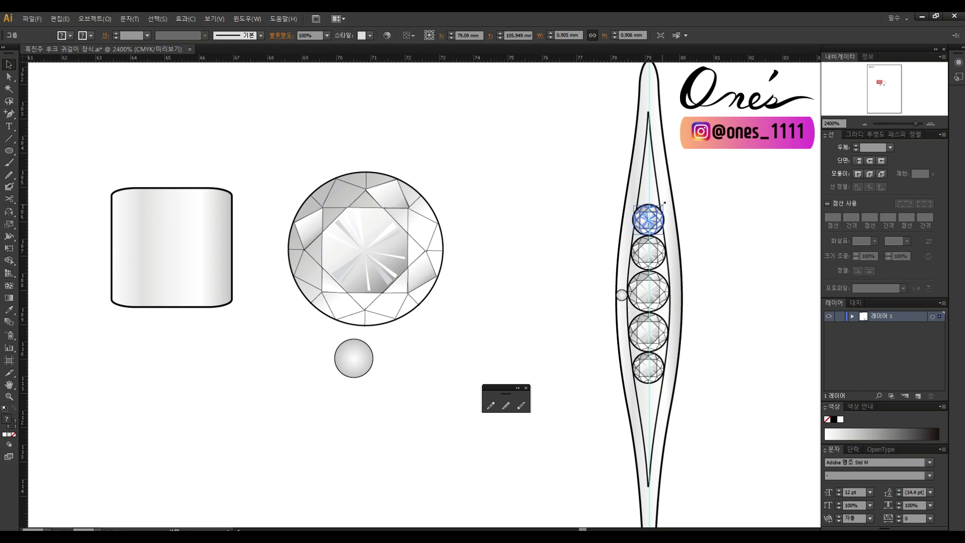
left_click(751, 172)
key("a")
left_click(632, 228)
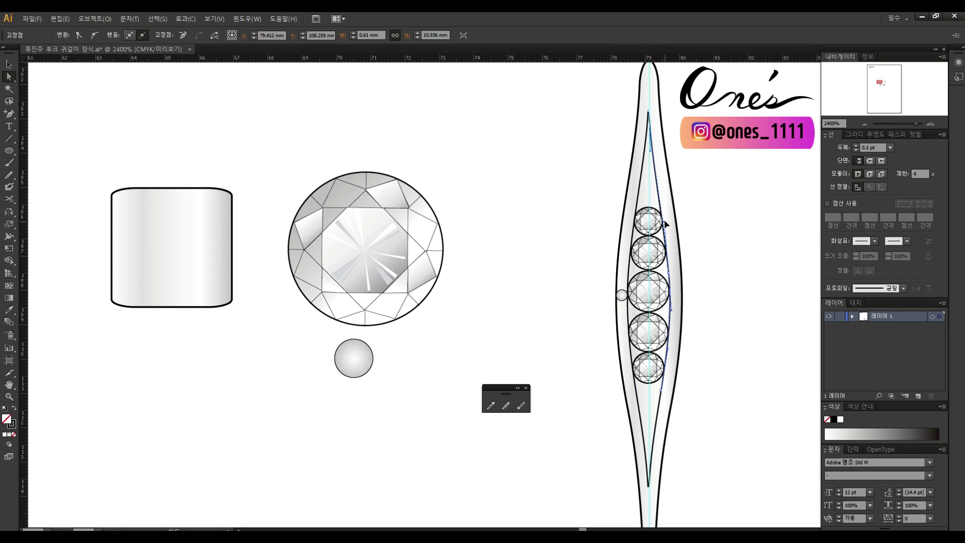
left_click(765, 244)
scroll(765, 244, "down", 3)
scroll(626, 267, "up", 2)
Place 0.1 pt bead copies at the ends of the gem column, two below with the last 0.5 mm wide, and one above
key("v")
left_click(625, 265)
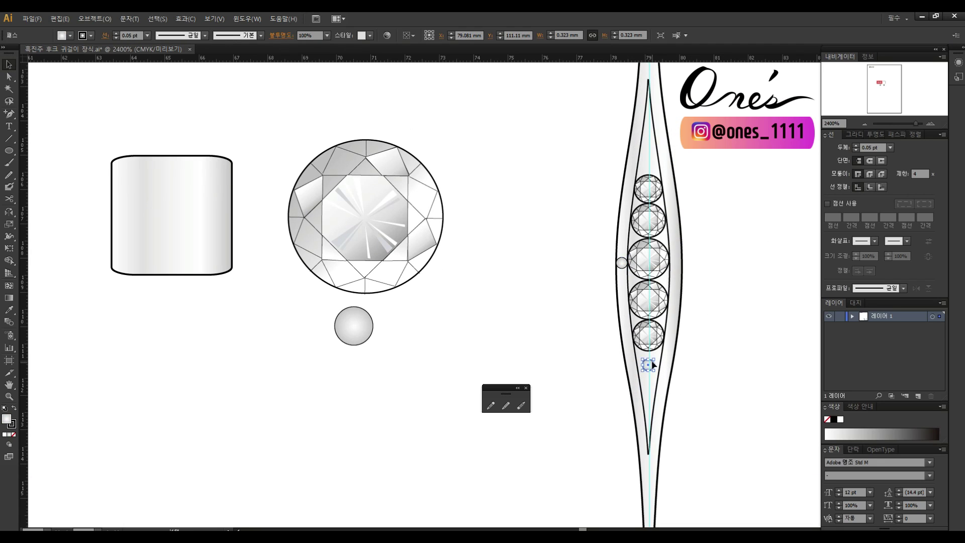
left_click_drag(654, 366, 649, 391)
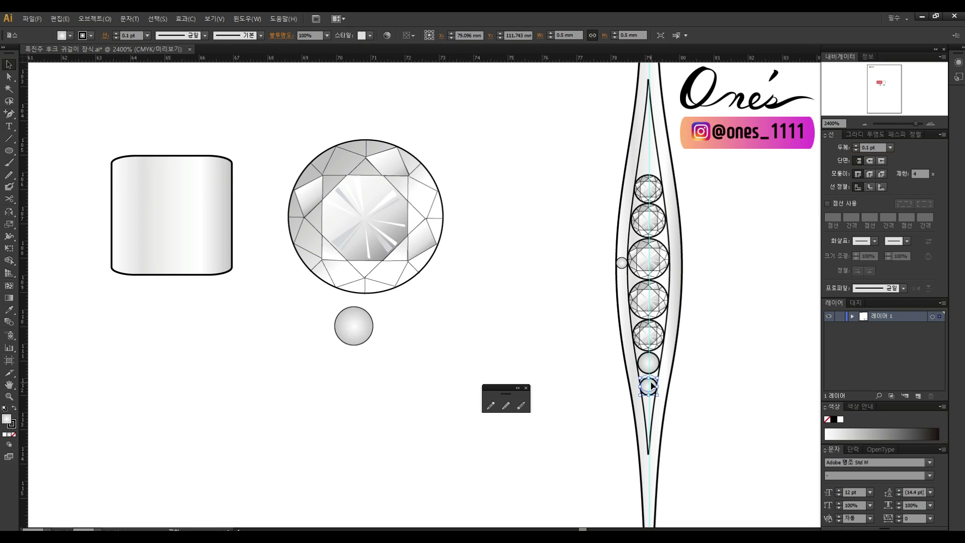
left_click_drag(652, 171, 650, 165)
key("ctrl+=")
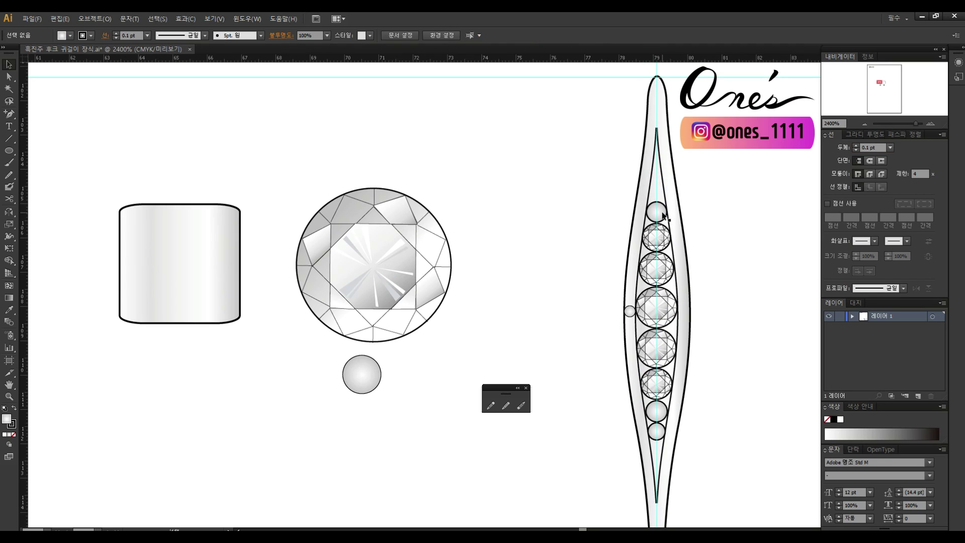
key("ctrl+shift+a")
Place small 0.05 pt bead copies at the left-hand junctions between the gems and the end beads, sized to fit
left_click_drag(719, 282, 816, 282)
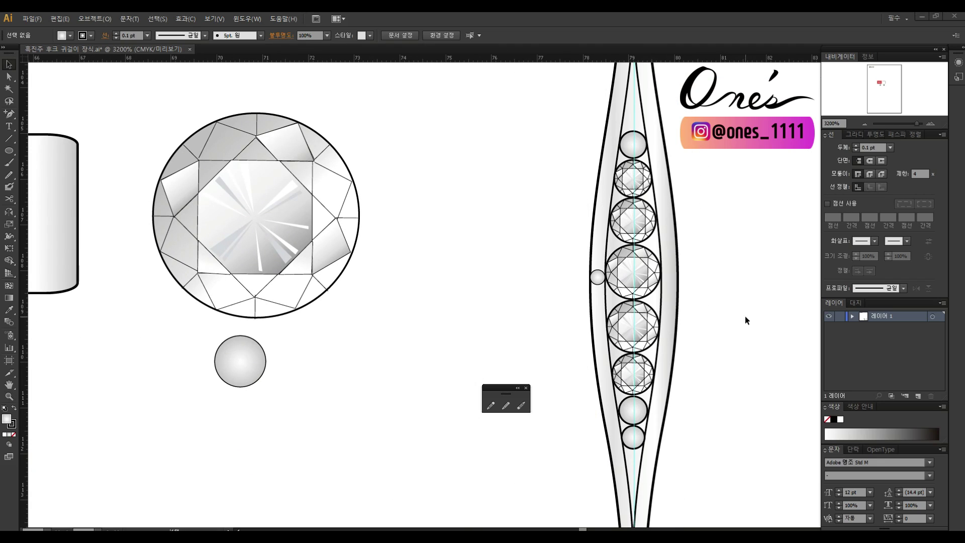
left_click_drag(601, 284, 625, 400)
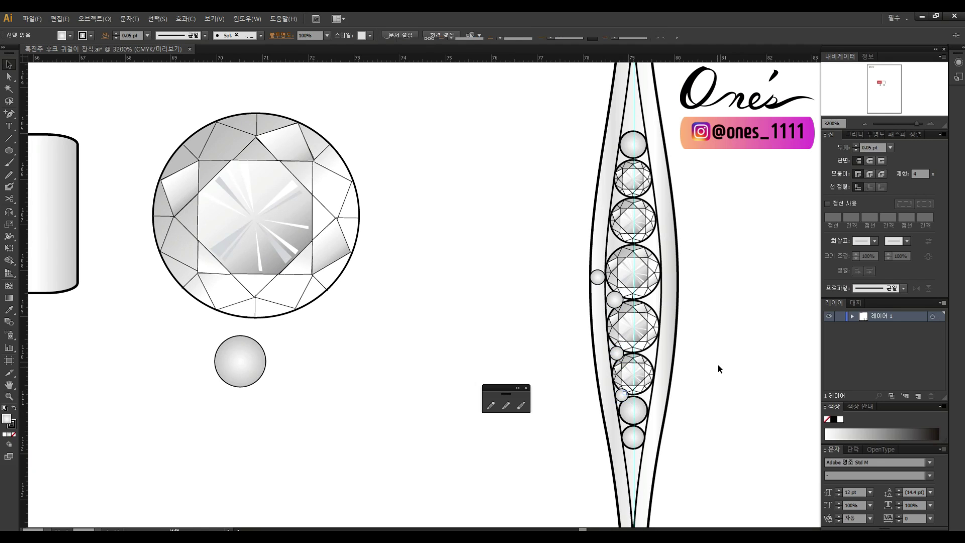
scroll(695, 375, "up", 3)
left_click_drag(616, 375, 617, 319)
left_click_drag(618, 428, 622, 272)
left_click(622, 471)
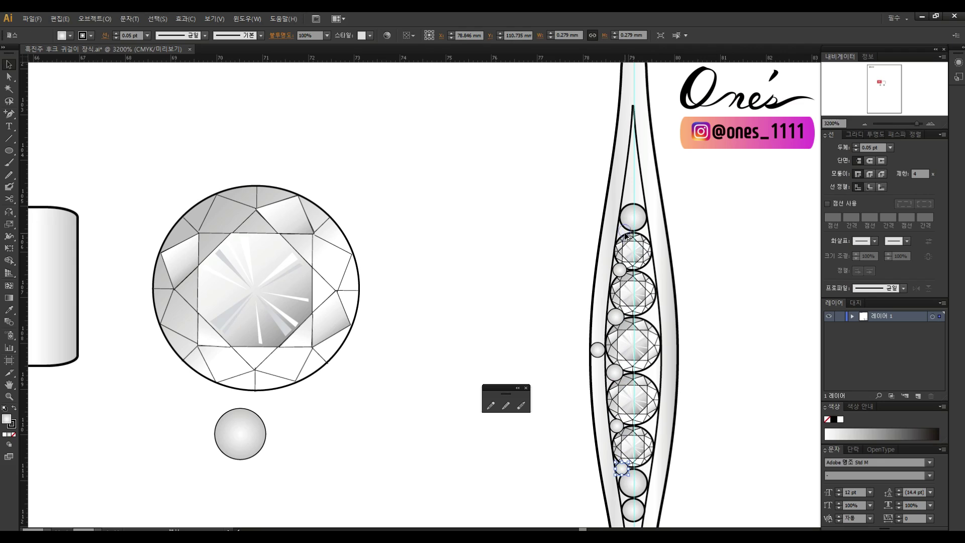
Reflect copies of the six left-hand junction beads across the vertical guide
left_click_drag(628, 233, 617, 387)
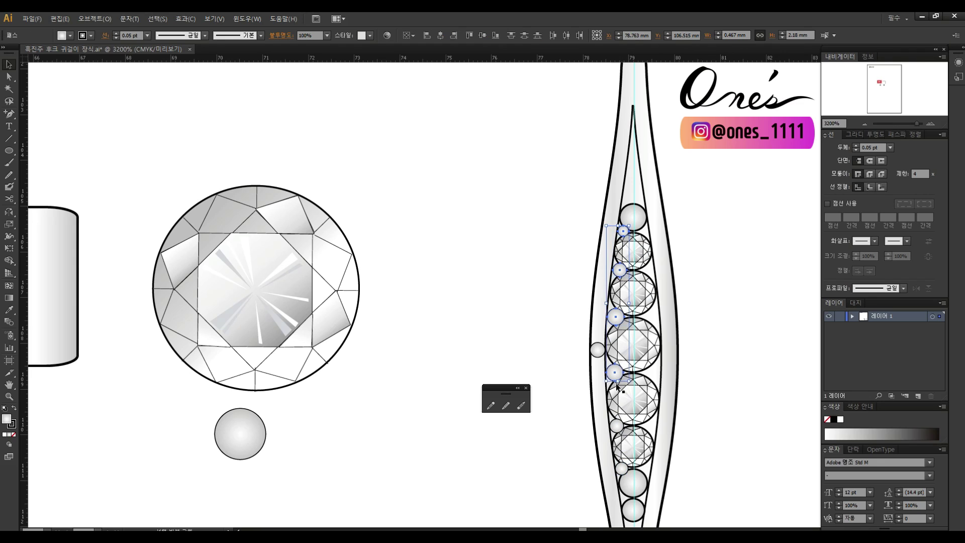
key("r")
left_click_drag(620, 271, 650, 271)
key("v")
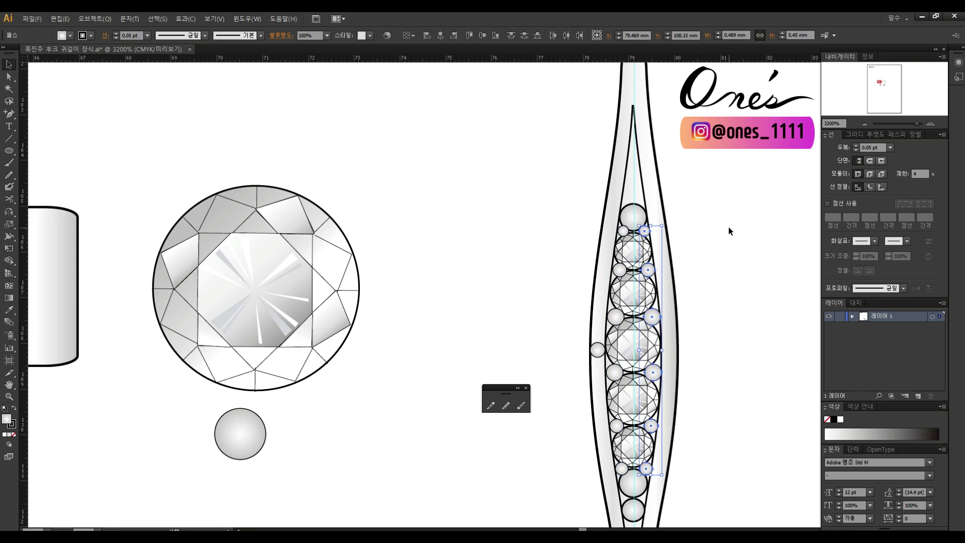
left_click(729, 227)
Fill the lower half of the left border band with touching copies of the small bead, shrinking them towards the inner contour's lower point
mouse_move(701, 231)
left_mouse_down()
mouse_move(700, 254)
mouse_move(704, 216)
left_mouse_up()
left_click_drag(611, 234, 613, 264)
left_click(613, 229, "shift")
left_click(610, 243)
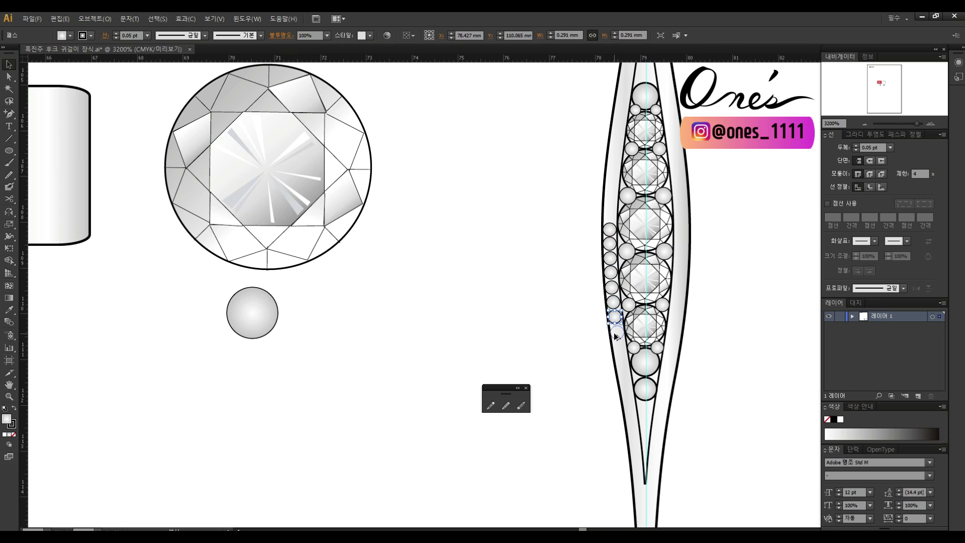
left_click_drag(621, 364, 625, 378)
left_click_drag(624, 378, 633, 422)
scroll(633, 382, "down", 3)
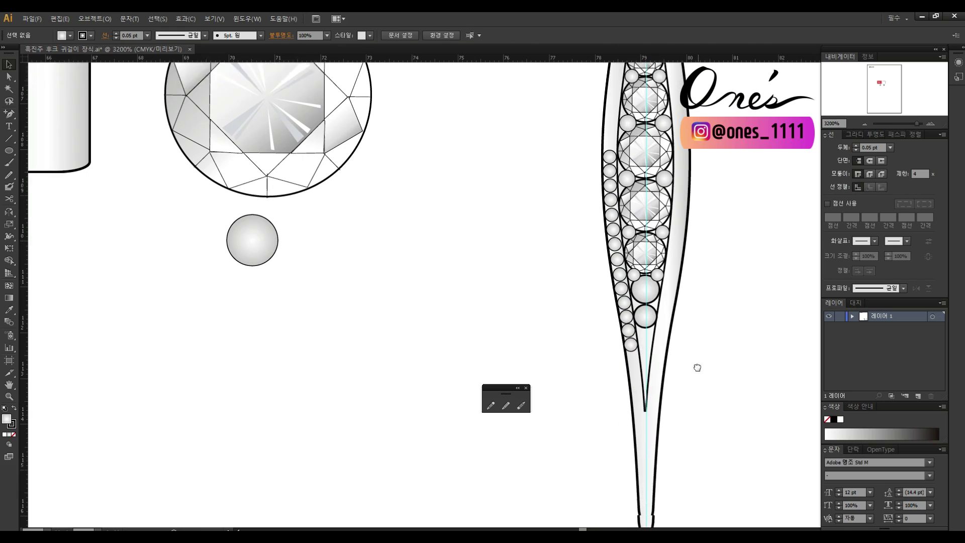
left_click_drag(639, 354, 638, 377)
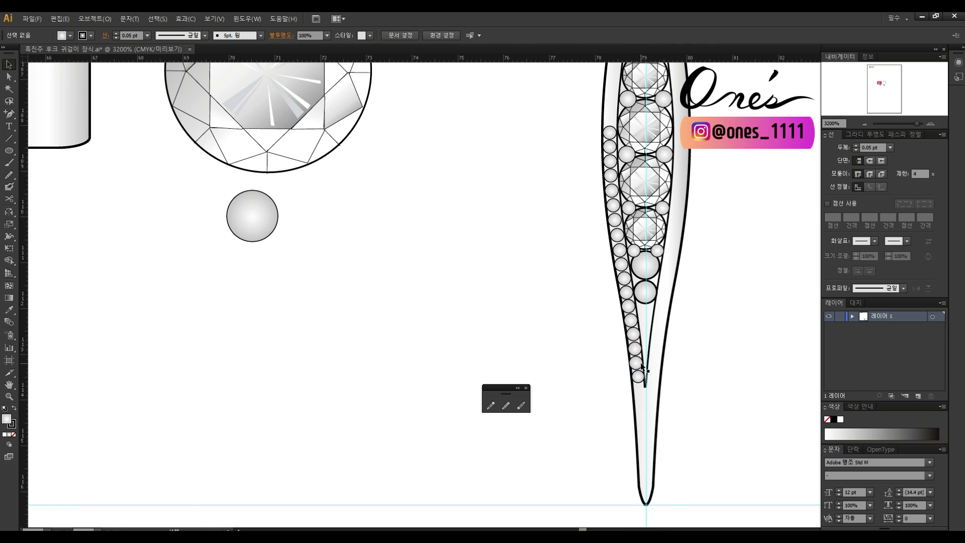
key("ctrl+shift+a")
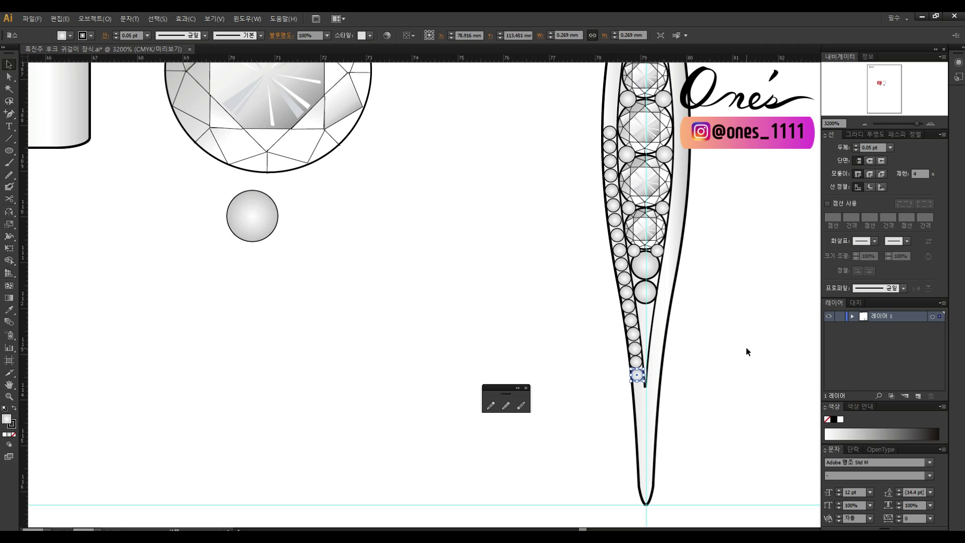
Continue the small bead row up the left border band to the inner contour's upper point with copies about 0.29 mm wide
left_click_drag(726, 165, 726, 334)
left_click(609, 302)
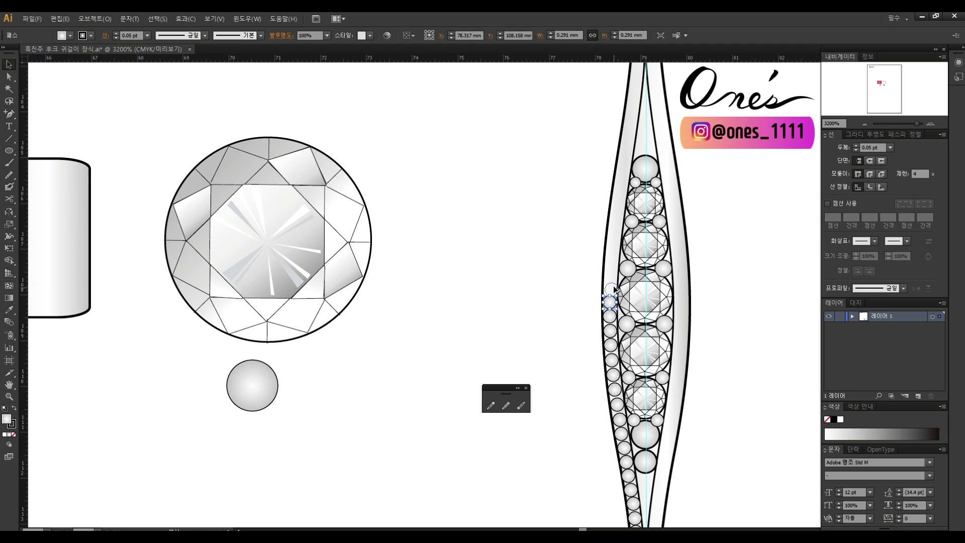
left_click_drag(613, 289, 613, 275)
scroll(614, 355, "up", 3)
left_click_drag(613, 333, 622, 273)
scroll(629, 245, "up", 4)
scroll(629, 245, "left", 1)
left_click_drag(656, 358, 670, 290)
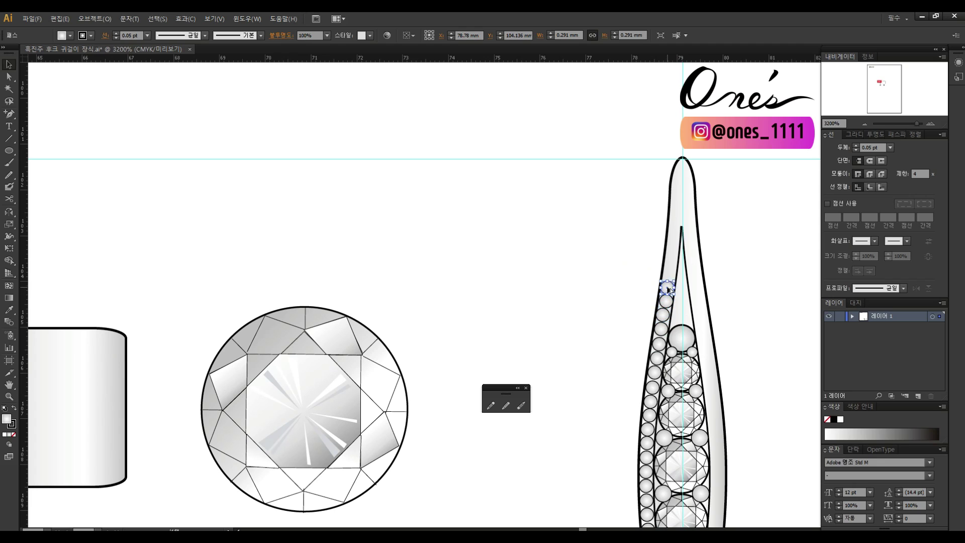
scroll(670, 275, "up", 3)
scroll(670, 276, "left", 1)
left_click_drag(698, 350, 702, 322)
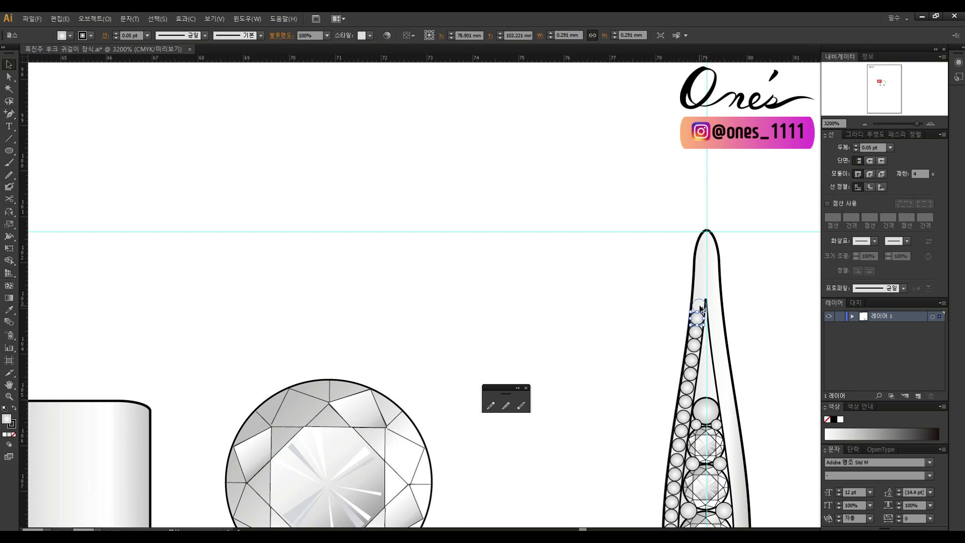
Select only the left border band's bead row, excluding the gems and centre beads, and reflect a copy across the vertical guide
left_click(746, 299)
scroll(746, 300, "down", 3)
scroll(696, 285, "up", 2)
left_click_drag(576, 93, 656, 481)
left_click(672, 184, "shift")
left_click(658, 187, "shift")
left_click(649, 197, "shift")
left_click(655, 213, "shift")
left_click(647, 228, "shift")
left_click(655, 245, "shift")
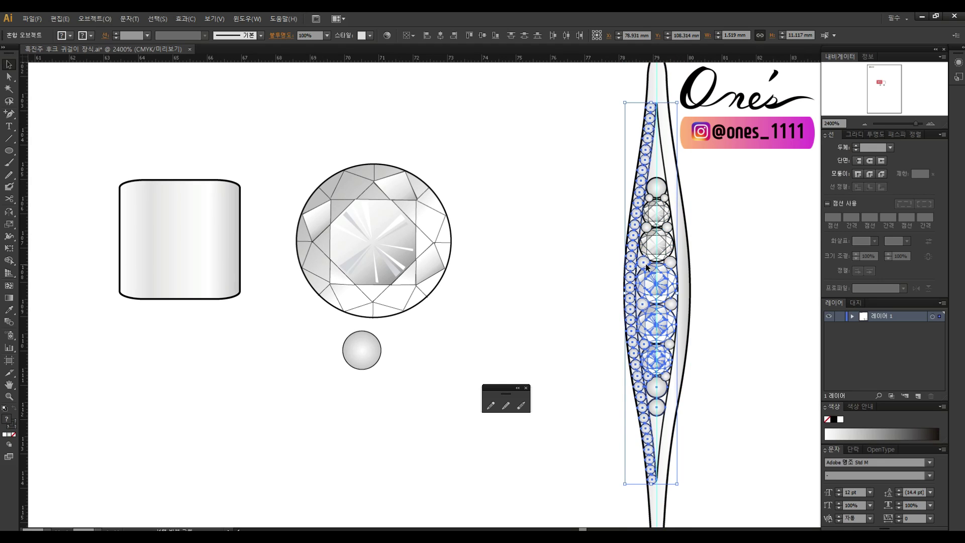
left_click(646, 264, "shift")
left_click(655, 283, "shift")
left_click(644, 304, "shift")
left_click(655, 325, "shift")
left_click(657, 358, "shift")
left_click(655, 387, "shift")
left_click(657, 407, "shift")
key("o")
left_click_drag(663, 81, 657, 352)
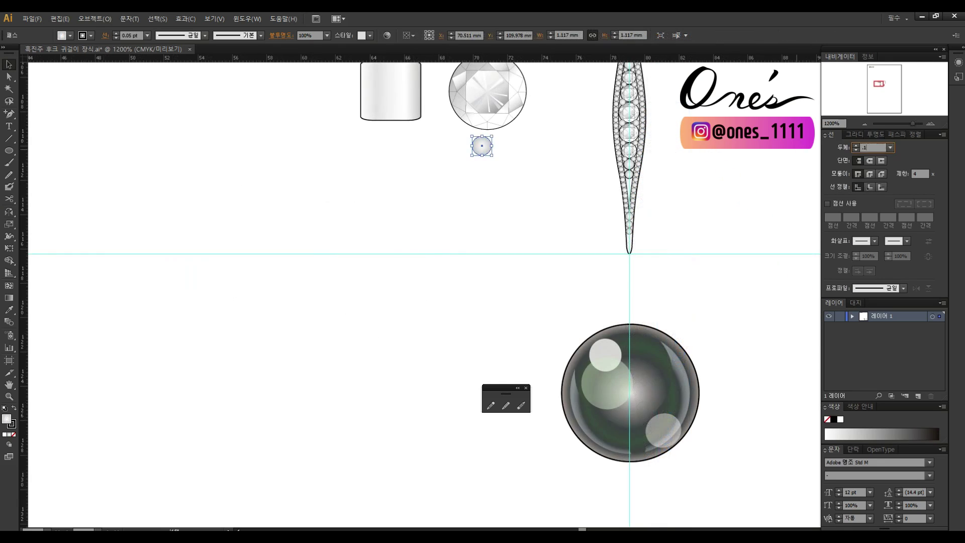
Give the sample bead a 0.1 pt outline and build two concentric circles from it, the inner one about 0.88 mm wide
key("Return")
mouse_move(486, 151)
left_mouse_down()
mouse_move(520, 233)
mouse_move(557, 244)
mouse_move(557, 236)
left_mouse_up()
left_click(586, 206)
left_click_drag(586, 201, 481, 300)
left_click(532, 234)
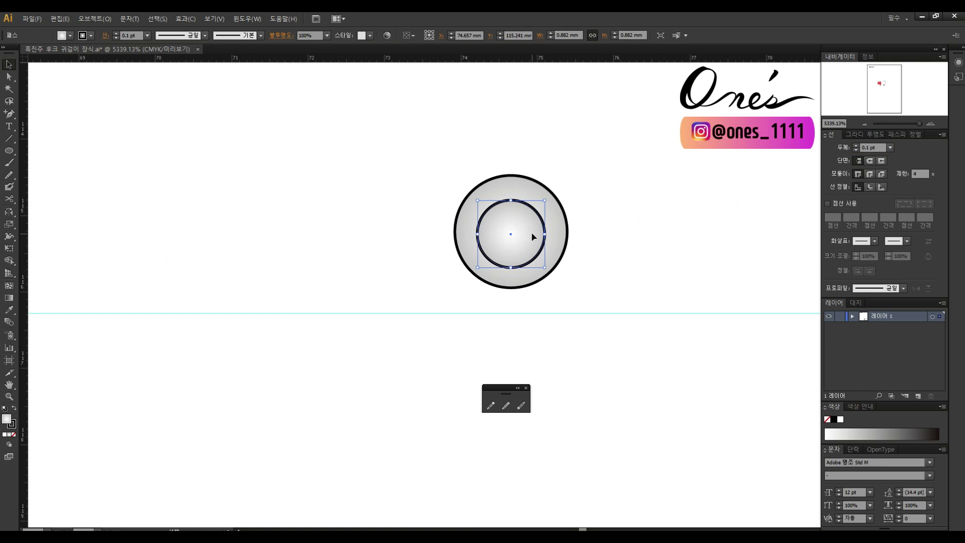
Subtract the inner circle from the outer one to form a ring, and place it at the ornament's lower tip on the vertical guide
scroll(532, 232, "down", 2)
left_click(892, 134)
left_click(848, 158)
left_click(828, 134)
scroll(649, 324, "down", 3)
left_click_drag(410, 160, 617, 208)
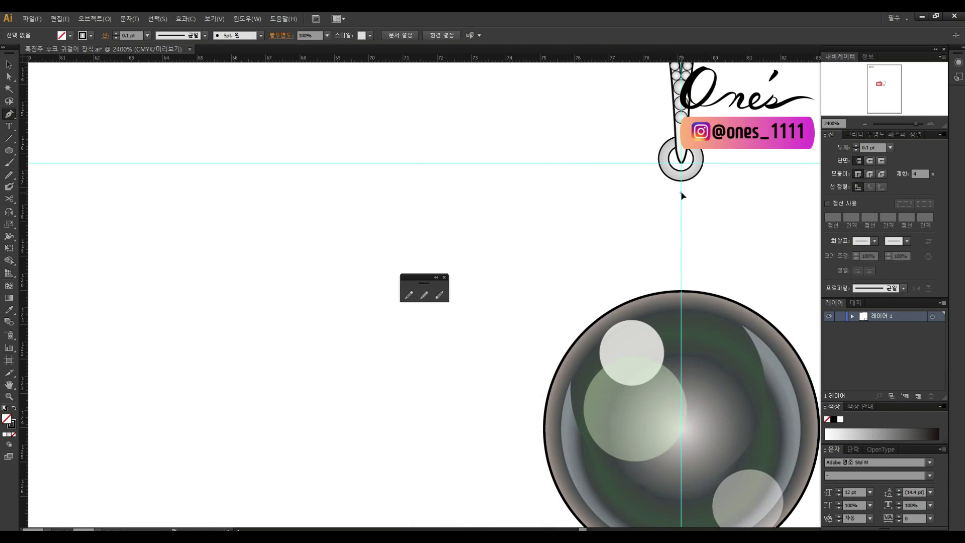
Draw the left half of a petal-shaped pearl cap with the Pen tool, starting and ending on the vertical guide below the ring
left_click_drag(681, 193, 677, 202)
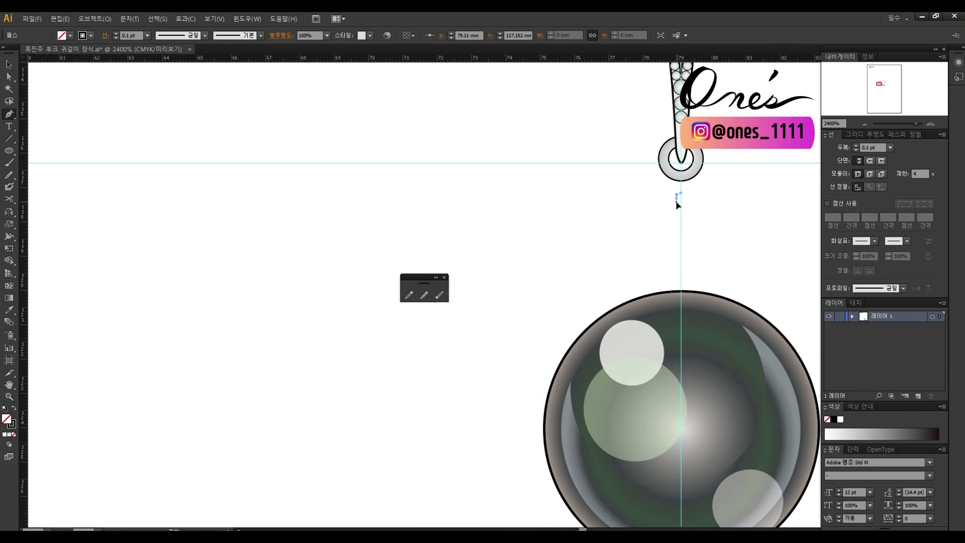
left_click(656, 239)
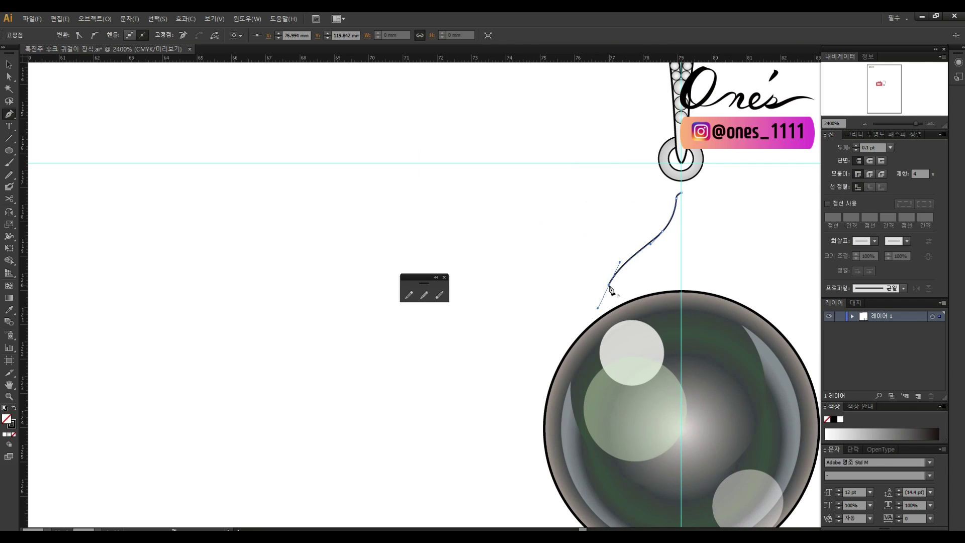
left_click(660, 272)
key("a")
left_click(667, 217)
left_click_drag(667, 217, 618, 233)
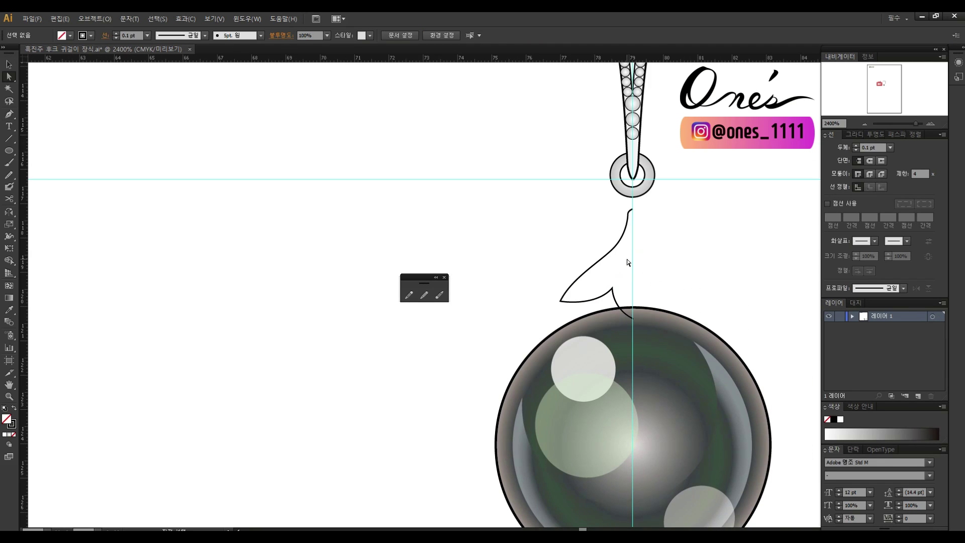
Move the half cap outline down onto the top of the pearl and extend its outer tip to the pearl's edge
key("z")
left_click(627, 260)
left_click_drag(467, 334, 669, 289)
key("v")
key("ctrl+z")
left_click_drag(542, 327, 609, 272)
key("a")
left_click(594, 302)
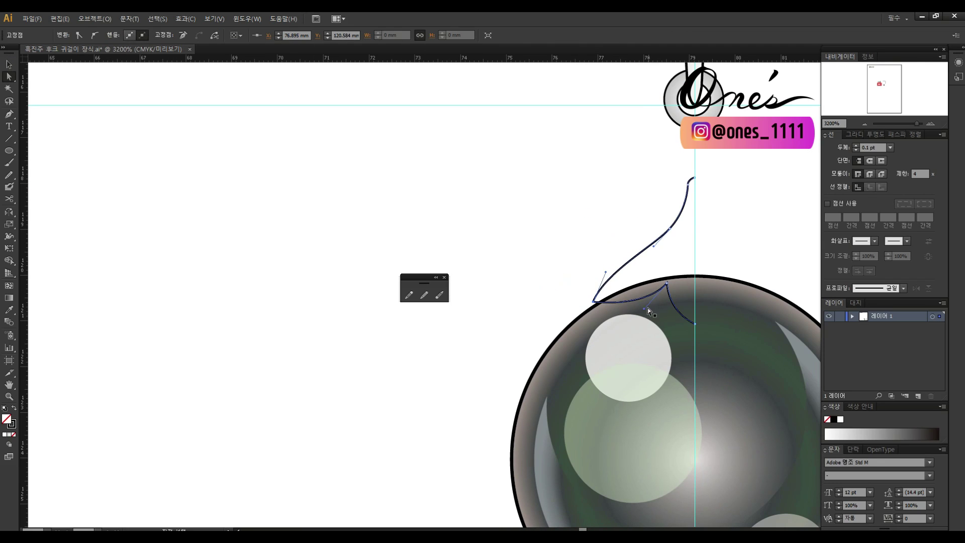
Refine the half cap outline's anchor points to smooth its side curve and rounded top at the vertical guide
scroll(691, 241, "up", 1)
key("p")
left_click(692, 217)
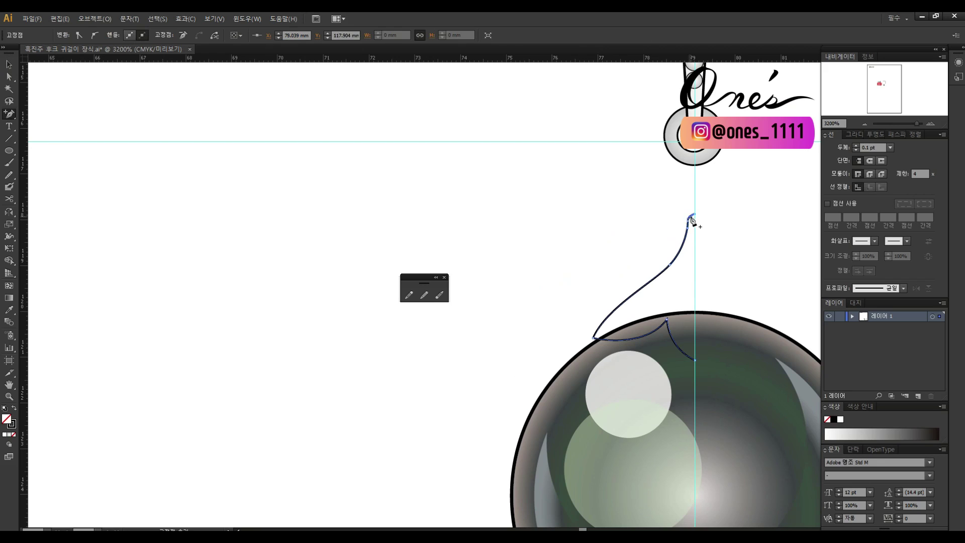
scroll(591, 322, "left", 1)
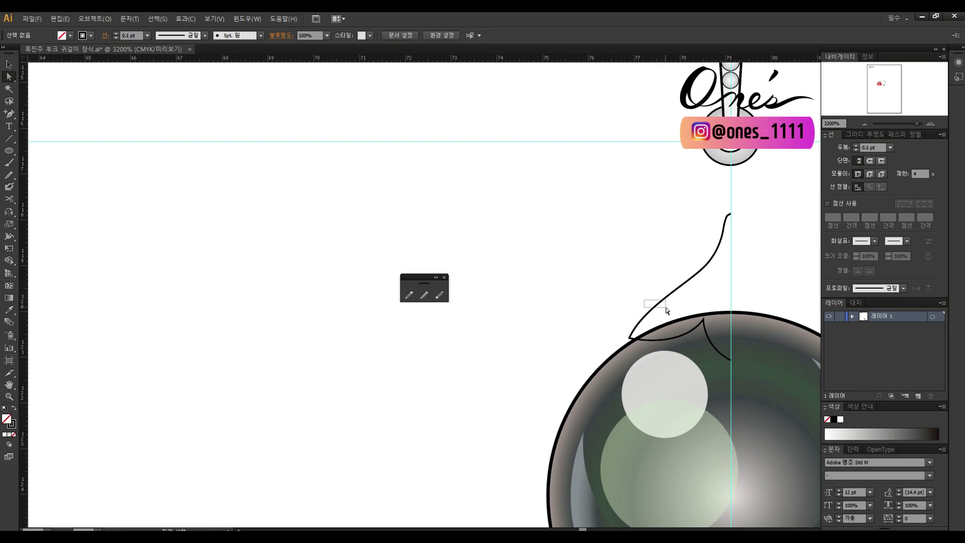
left_click(662, 310)
left_click(706, 265)
left_click_drag(707, 265, 705, 267)
left_click(716, 261)
left_click_drag(729, 217, 699, 255)
left_click(704, 241)
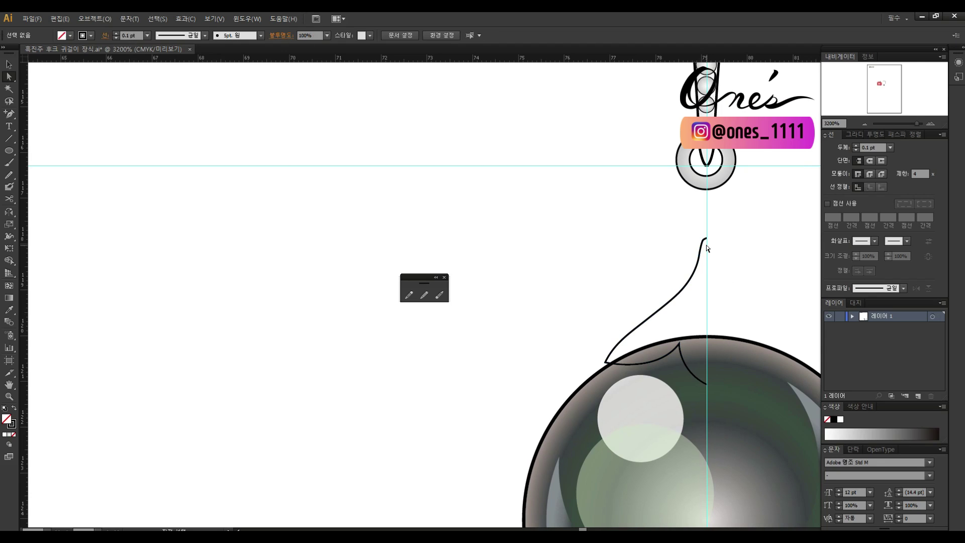
left_click(701, 257)
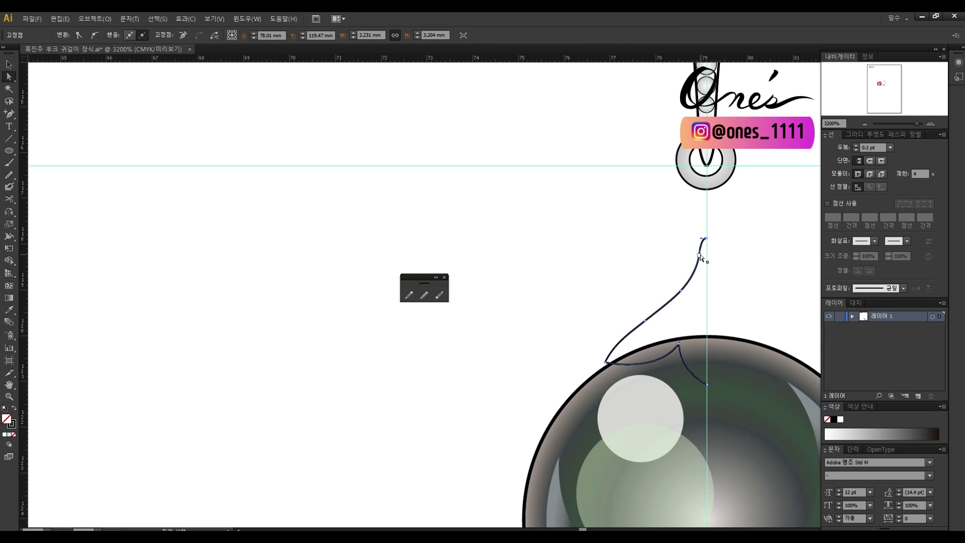
left_click(746, 311)
left_click(705, 239)
left_click(728, 312)
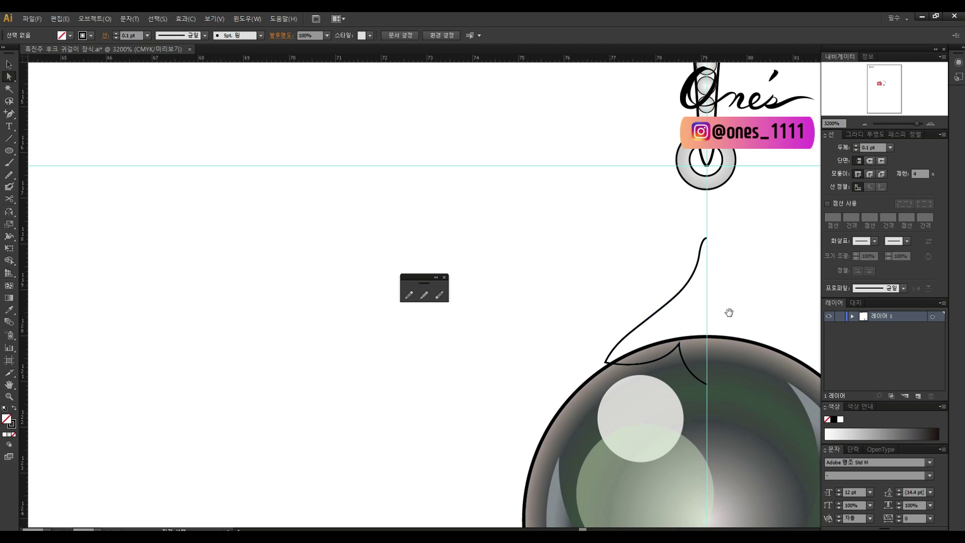
Reflect a copy of the half cap outline across the vertical guide to complete the symmetrical pearl cap
left_click_drag(728, 312, 651, 269)
key("v")
left_click(626, 236)
key("o")
left_click_drag(634, 200, 732, 241)
left_click_drag(654, 329, 666, 304)
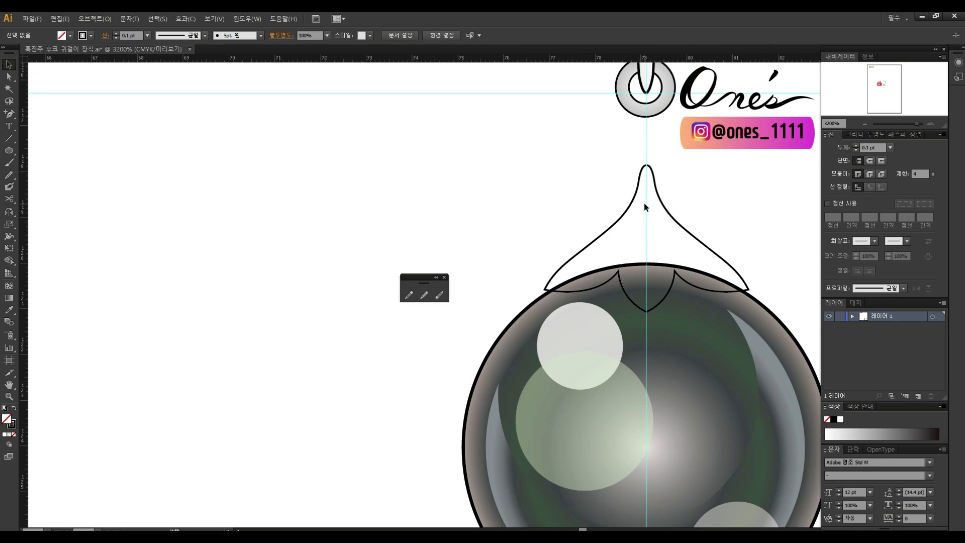
Apply the ornament's linear gradient and 0.15 pt outline to both cap halves, and unite them into one shape
left_click_drag(692, 189, 695, 191)
key("i")
left_click(648, 76)
key("v")
left_click(897, 134)
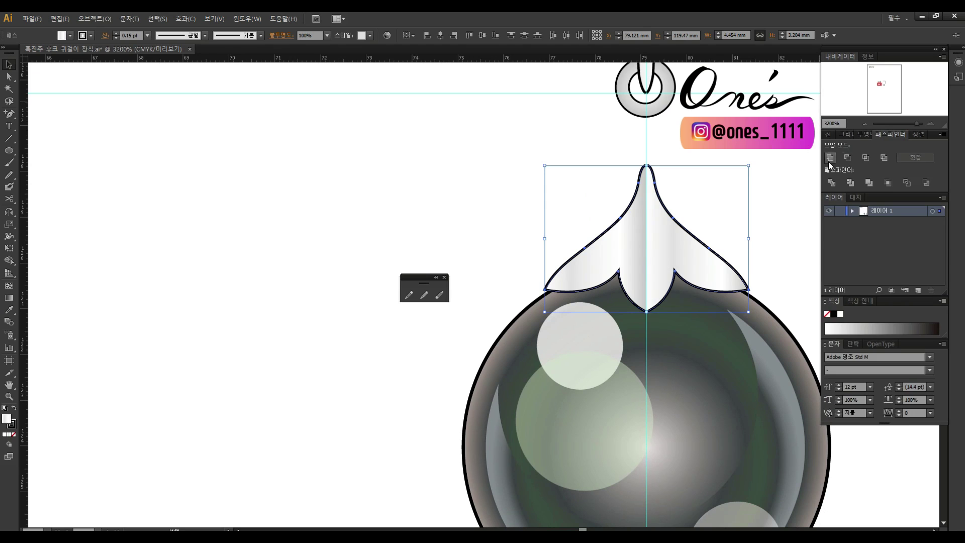
left_click(831, 158)
left_click(830, 133)
key("ctrl+shift+a")
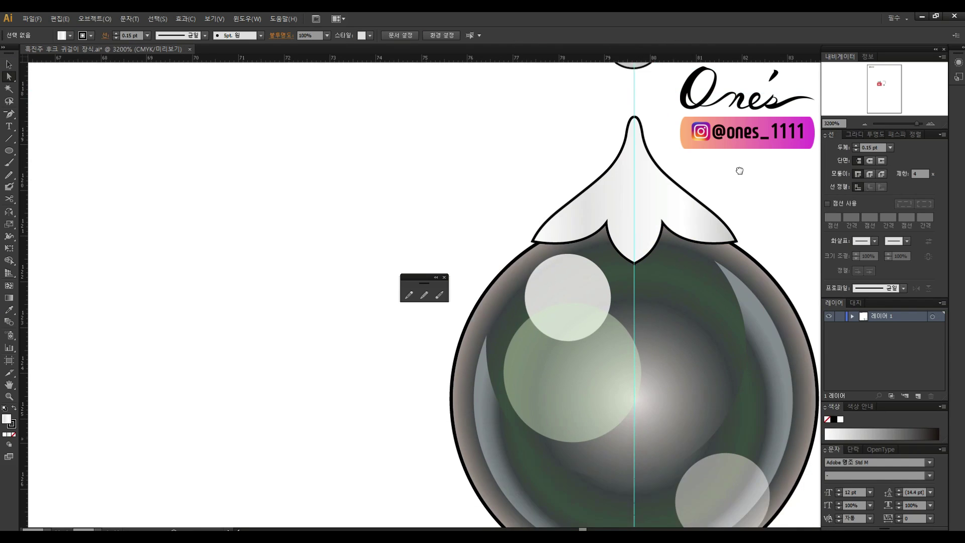
left_click(637, 314, "ctrl+alt")
left_click(604, 251, "ctrl+alt")
left_click_drag(606, 228, 668, 427)
left_click_drag(432, 176, 645, 271)
left_click_drag(737, 229, 745, 357)
left_click(523, 257)
left_click(523, 261, "ctrl+alt")
left_click(578, 265, "ctrl+alt")
Place a copy of the large faceted gem beside the ring and set its size to 0.9 mm
left_click_drag(437, 251, 740, 287)
left_click(483, 105)
left_click_drag(482, 105, 770, 325)
left_click(763, 198)
left_click_drag(740, 215, 741, 125)
left_click(757, 191)
left_click(574, 37)
key("Tab")
type("0.9")
key("Return")
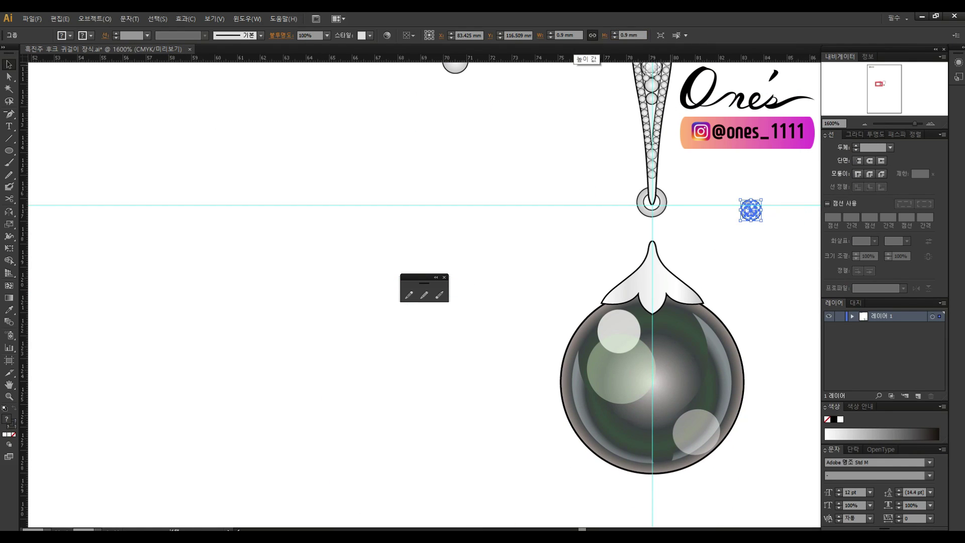
Move the 0.9 mm faceted gem onto the pearl cap's central petal, centred on the vertical guide
left_click(739, 190)
left_click(658, 299)
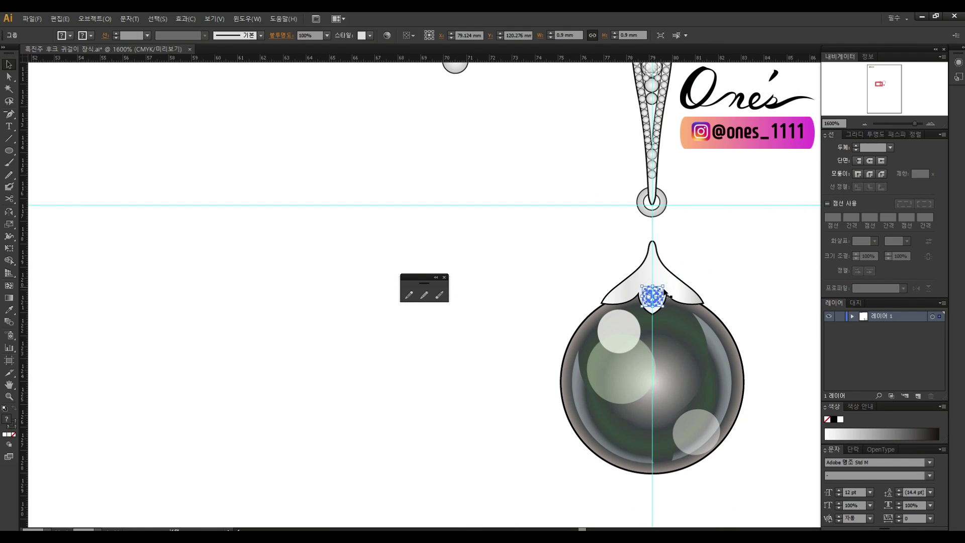
left_click(681, 275)
Duplicate the cap outline with no fill and a 0.05 pt stroke, scaled to about 3.66 mm wide inside the cap
key("z")
left_click(629, 287)
left_click_drag(539, 300, 670, 329)
key("v")
left_click_drag(690, 276, 689, 259)
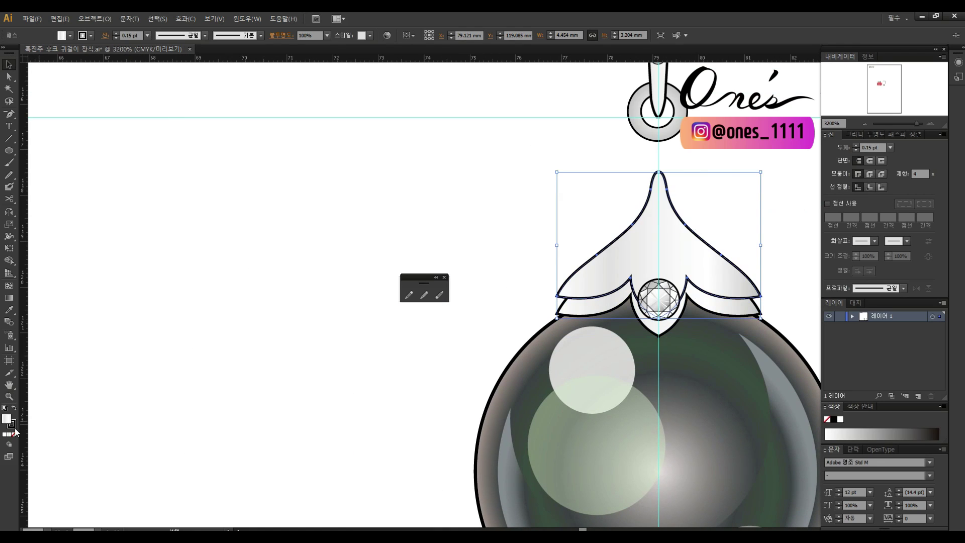
key("Return")
left_click_drag(761, 318, 743, 305)
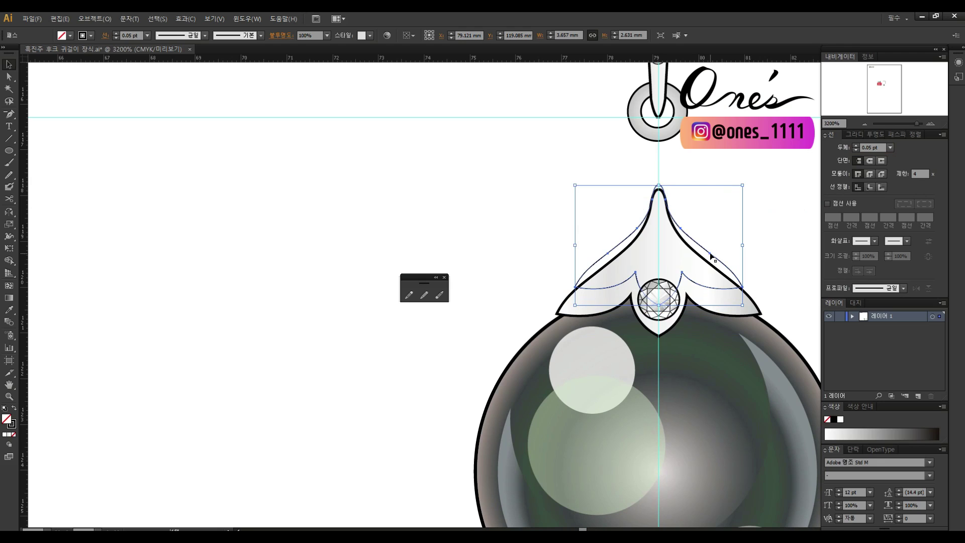
Raise the inner outline's two notch anchors on either side of the central gem
key("a")
scroll(663, 333, "up", 1)
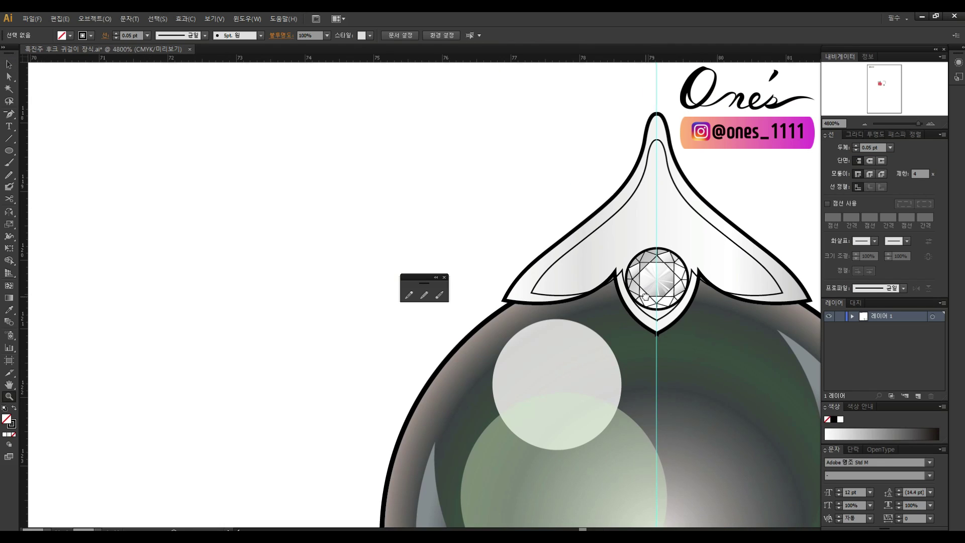
left_click(658, 333)
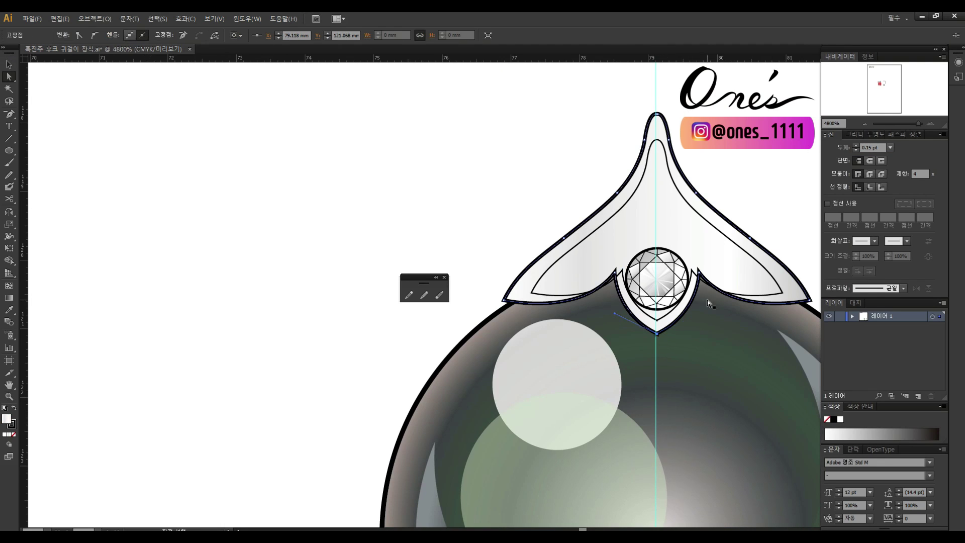
left_click(789, 230)
left_click(623, 274)
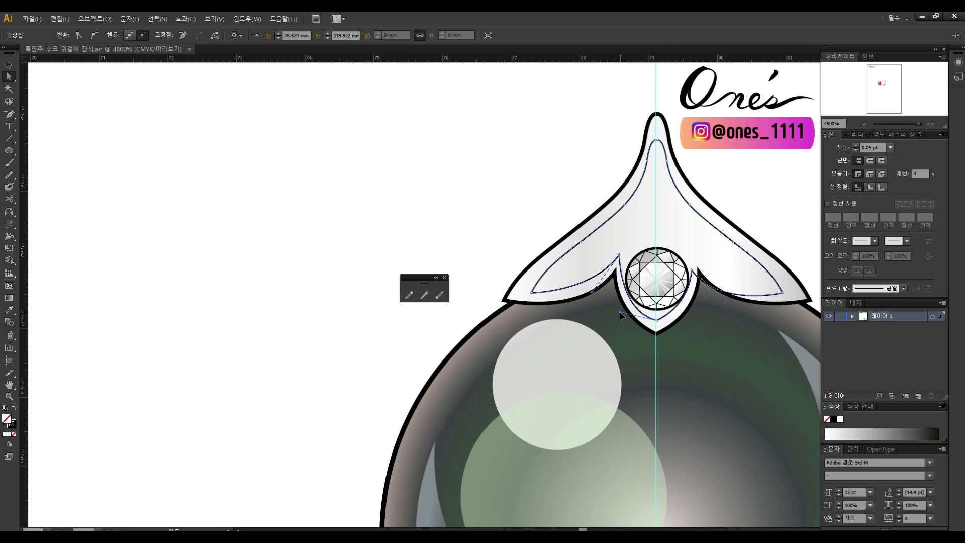
left_click_drag(692, 270, 696, 253)
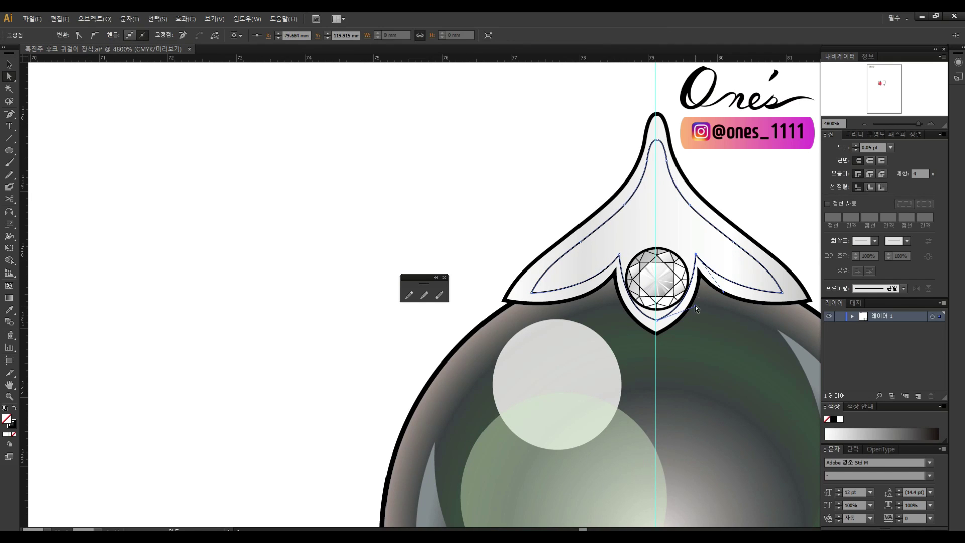
Extend the inner outline's right tip towards the cap's corner and adjust the adjoining lower curve
scroll(725, 295, "right", 2)
left_click(734, 291)
left_click_drag(734, 291, 756, 292)
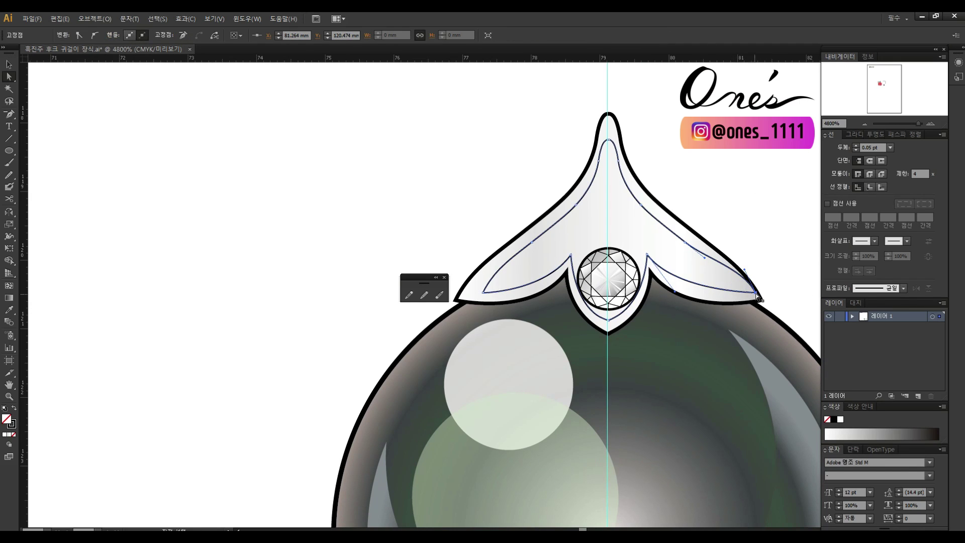
left_click_drag(675, 291, 675, 304)
left_click(648, 254)
Extend the inner outline's left tip towards the cap's corner and align its lower curve with the petal edge
scroll(652, 261, "left", 3)
left_click(652, 257)
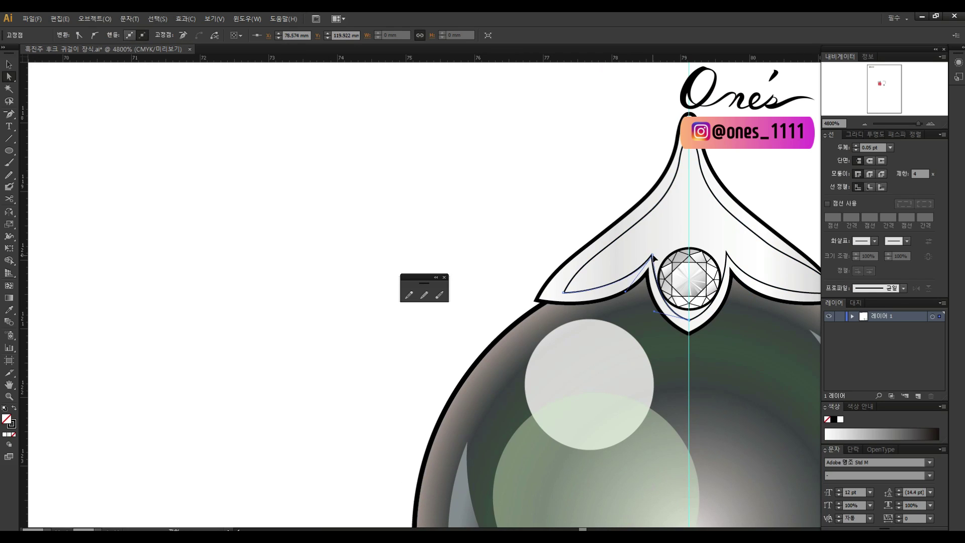
scroll(656, 271, "right", 2)
left_click_drag(515, 294, 495, 295)
left_click_drag(565, 308, 568, 305)
left_click(493, 292)
key("ctrl+z")
left_click(494, 293)
Delete the upper part of the inner outline, keeping only the scalloped line along the petals' lower edges
key("a")
left_click(547, 253)
key("Delete")
key("Delete")
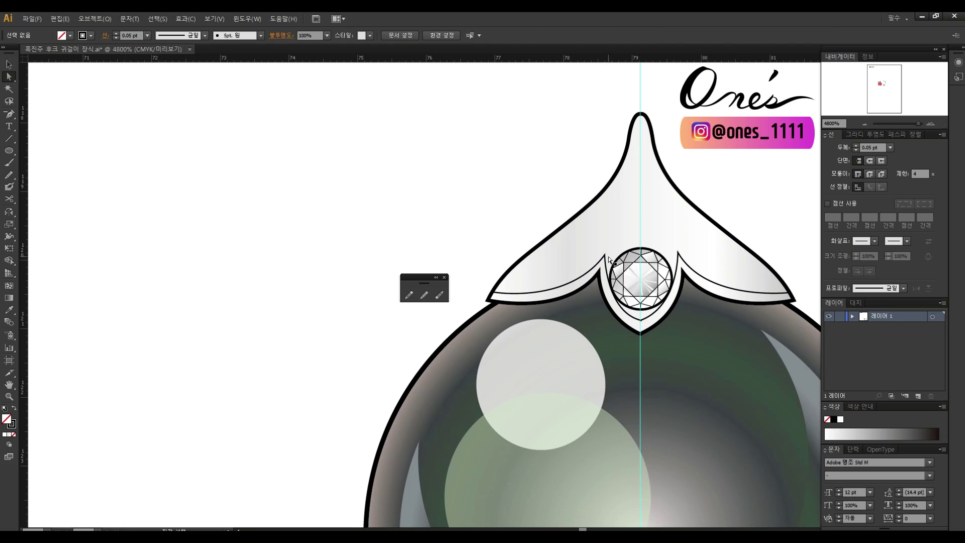
Refine the scalloped line's side curves and notch anchors to run parallel to the petals' lower edges
left_click(605, 256)
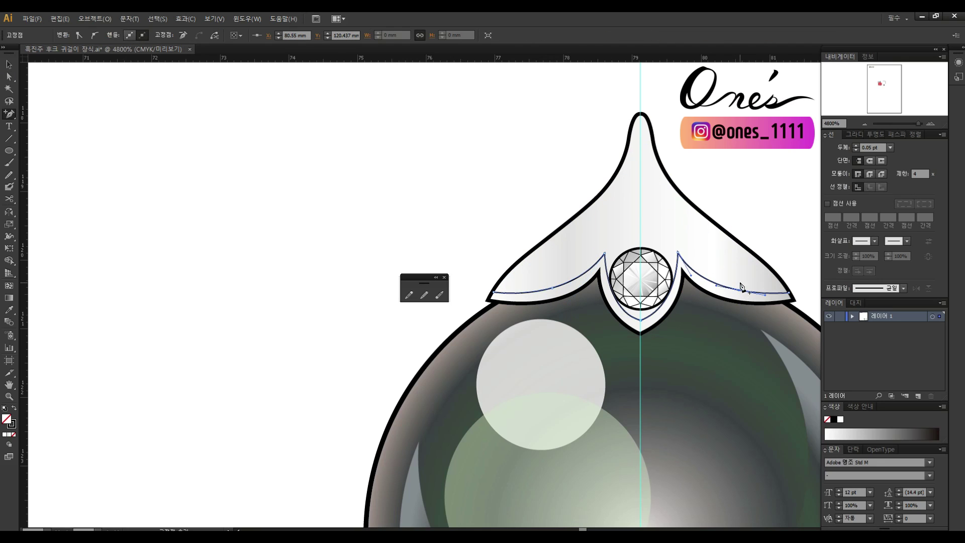
scroll(742, 288, "left", 2)
key("a")
scroll(711, 263, "left", 2)
key("ctrl+shift+a")
scroll(766, 222, "right", 2)
left_click(621, 257)
key("ctrl+shift+a")
Adjust the scalloped line's lowest anchor below the central gem at the vertical guide
left_click(659, 320)
key("ctrl+shift+a")
scroll(673, 301, "right", 2)
left_click(609, 322)
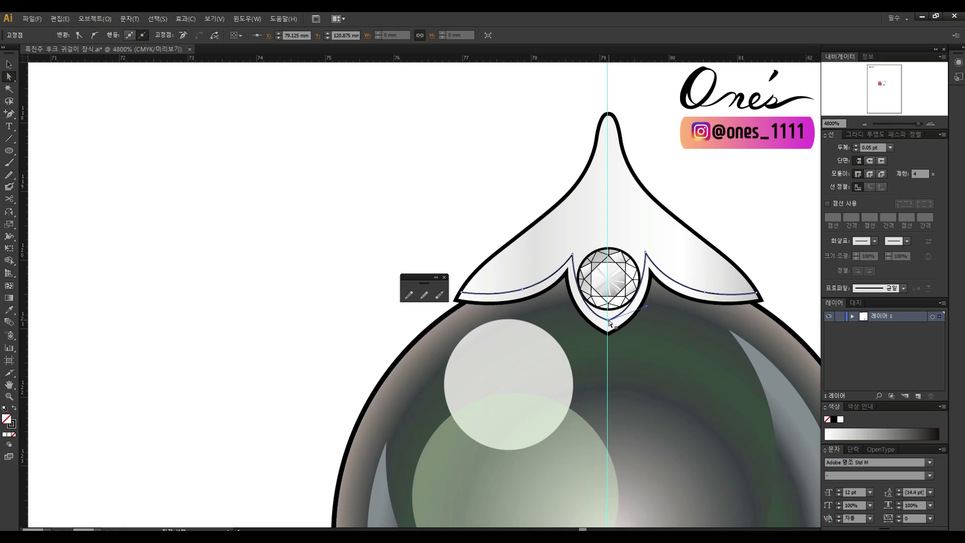
left_click(776, 187)
left_click(609, 321)
left_click(762, 235)
Copy the central gem onto a side petal, shaping and rotating it as an oval that fits the petal
left_click_drag(632, 231, 663, 280)
left_click_drag(655, 329, 746, 304)
left_click_drag(763, 272, 702, 318)
left_click_drag(768, 296, 771, 291)
key("r")
left_click(641, 277)
left_click_drag(703, 302, 524, 236)
Adjust the scalloped line's curve beside the oval gem on the left petal
key("a")
left_click(589, 324)
left_click_drag(554, 341, 556, 343)
left_click(493, 276)
Place a round copy of the central gem above it on the cap's left shoulder
key("v")
mouse_move(689, 274)
left_mouse_down()
mouse_move(657, 274)
mouse_move(689, 289)
left_mouse_up()
left_click_drag(650, 345, 577, 275)
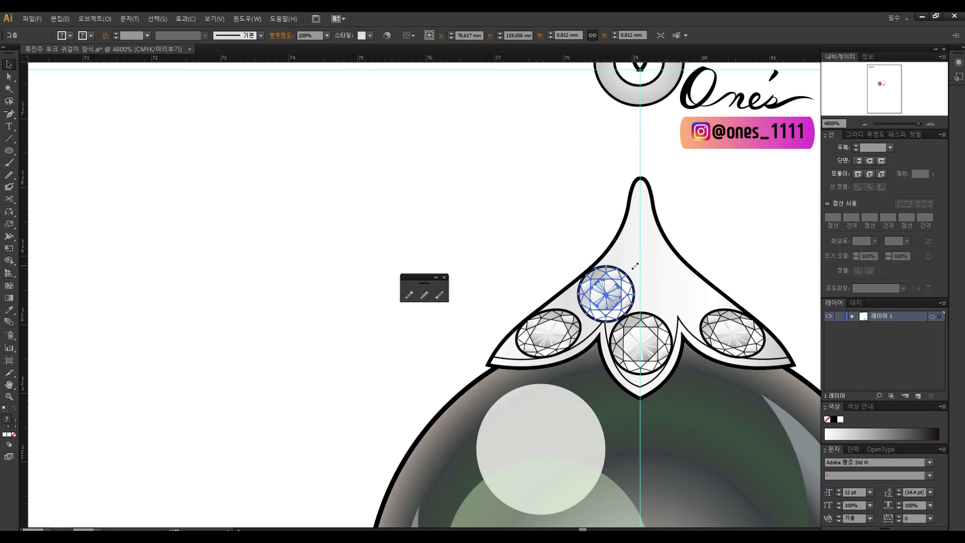
Try resizing the left petal's oval gem, and undo the recent gem changes
left_click(548, 335)
left_click_drag(581, 334, 589, 334)
key("ctrl+z")
key("ctrl+z")
key("ctrl+z")
key("ctrl+z")
key("ctrl+z")
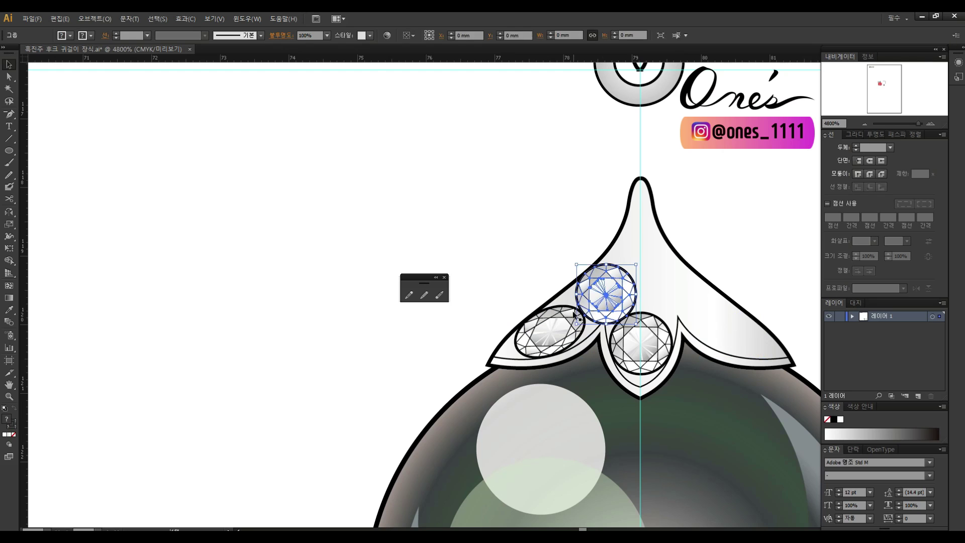
Reflect copies of the left oval gem and left round gem across the vertical guide
left_click(586, 305)
key("r")
left_click_drag(606, 296, 768, 241)
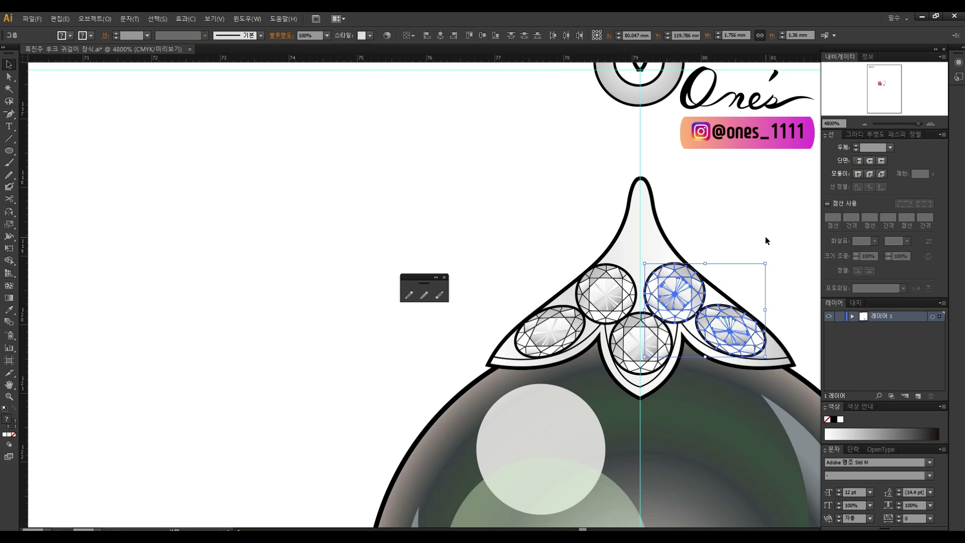
key("v")
left_click(765, 237)
Lower the central gem slightly and enlarge the left round gem to about 0.91 mm
left_click(653, 332)
key("ctrl+shift+a")
left_click(645, 314)
key("ctrl+shift+a")
left_click(626, 282)
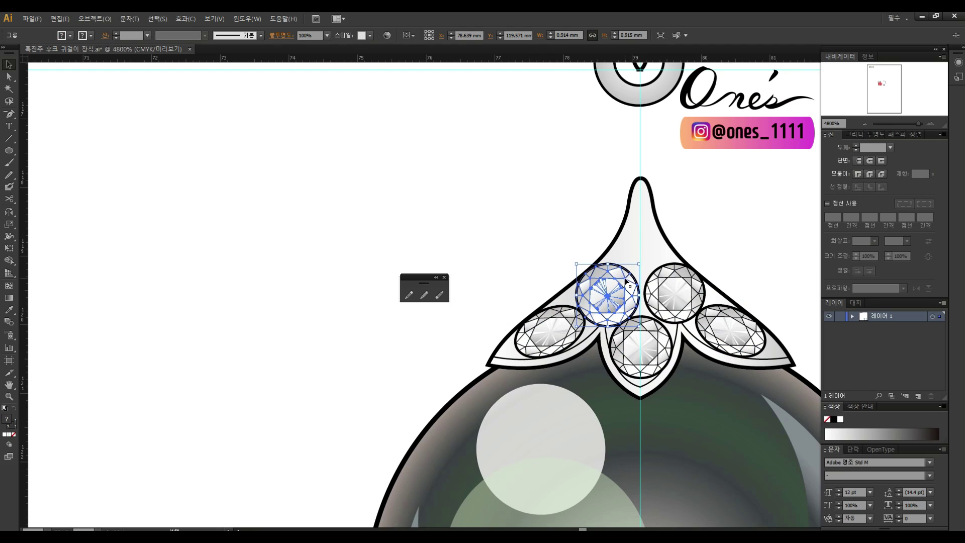
Replace the right round gem with a mirrored copy of the repositioned left round gem
left_click(675, 293)
key("Delete")
left_click(618, 293)
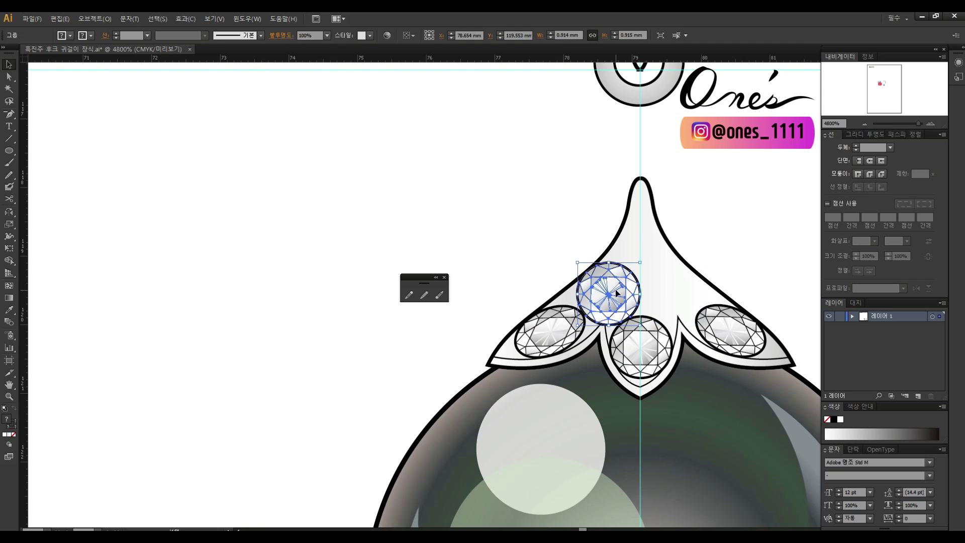
left_click_drag(619, 292, 677, 289)
key("v")
left_click(724, 243)
Adjust the scalloped line's bottom curve and notch anchors around the central gem
left_click(611, 380)
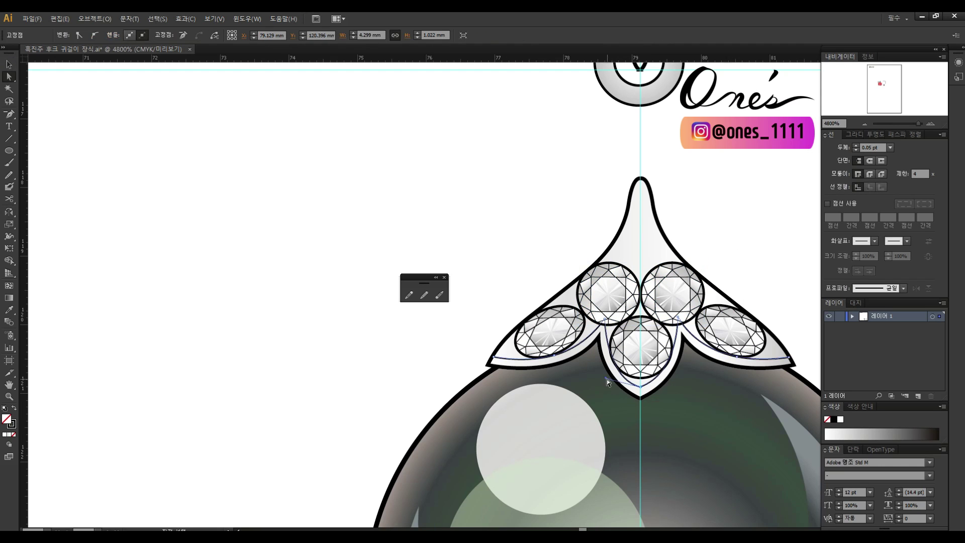
left_click_drag(687, 343, 692, 348)
left_click(603, 326)
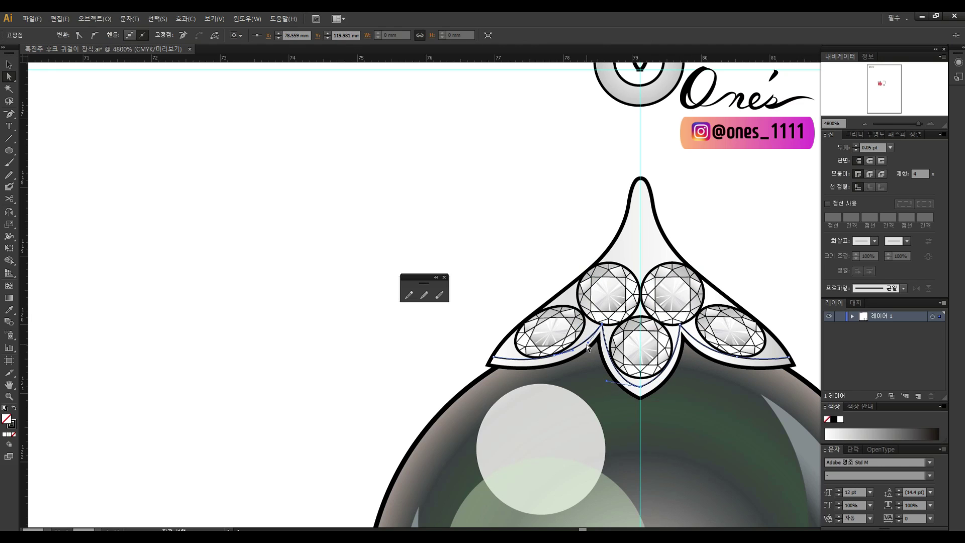
Copy a gem above the two round gems and flatten it into an oval centred on the vertical guide
left_click(522, 252)
left_click_drag(674, 304, 641, 236)
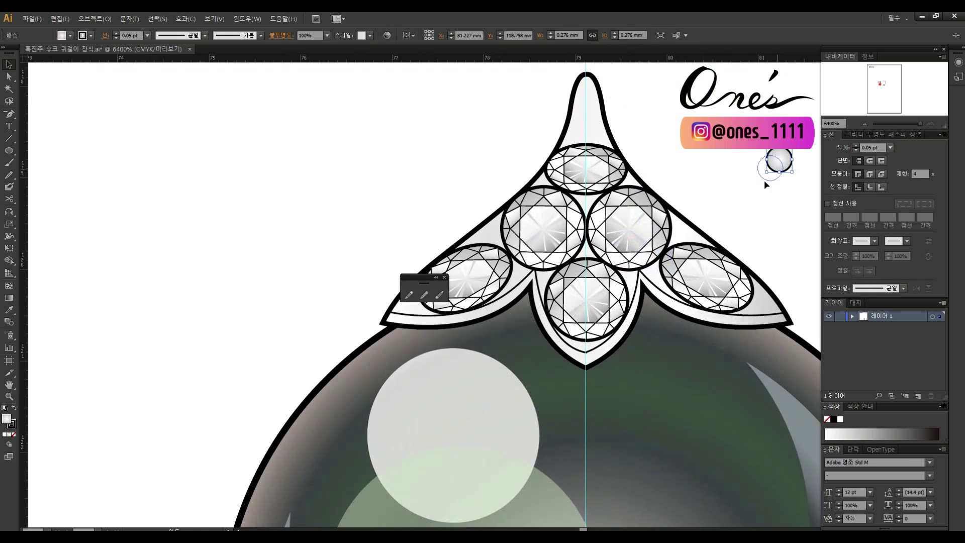
Place a bead of about 0.2 mm below the central gem and copy it between the gems at about 0.22 mm
left_click(597, 340)
left_click_drag(598, 330, 595, 334)
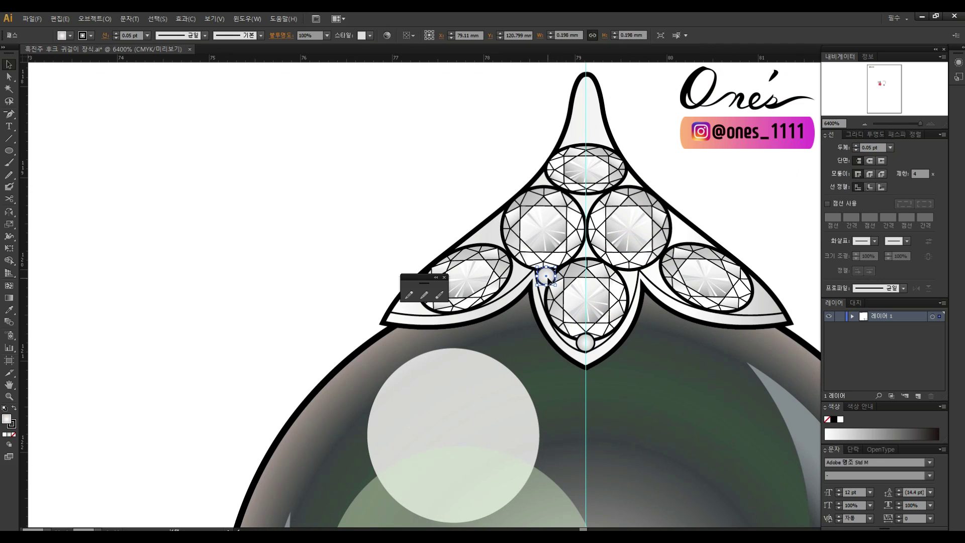
left_click_drag(557, 264, 560, 261)
left_click_drag(564, 276, 636, 301)
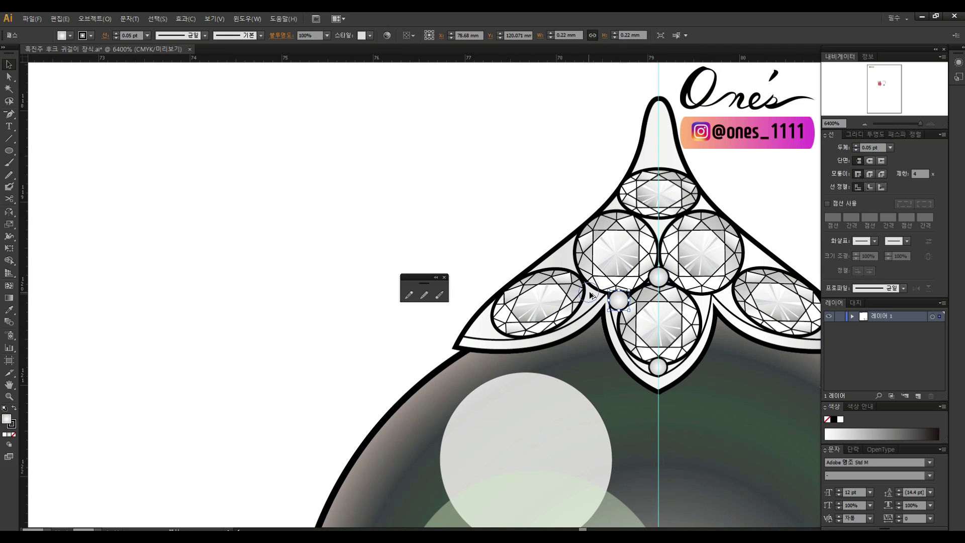
Copy beads of fitting sizes to the left petal's tip and the gaps around the left and upper gems
left_click_drag(496, 324, 489, 329)
left_click_drag(485, 275, 412, 349)
left_click_drag(519, 369, 537, 274)
left_click_drag(533, 216, 605, 217)
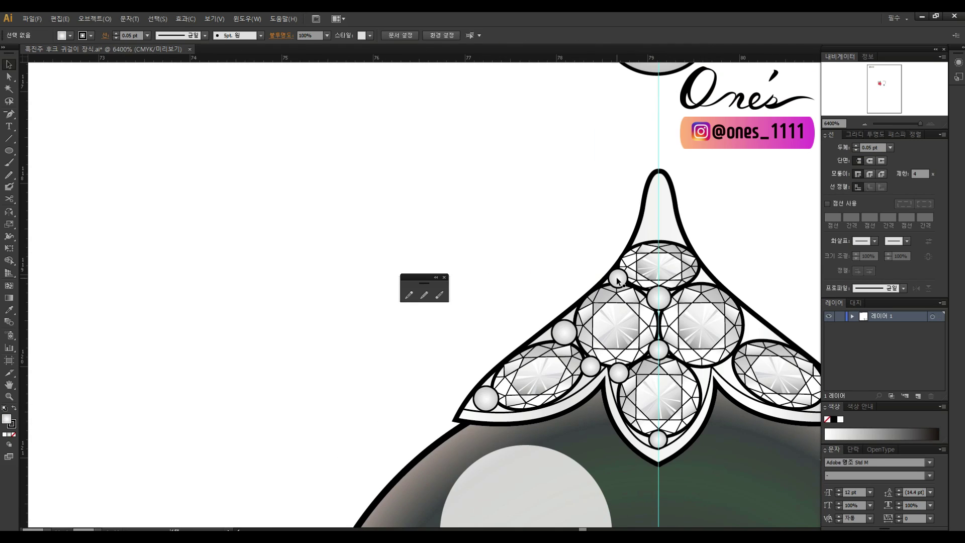
Add beads around the uppermost gem and copy the left shoulder beads to matching positions on the right
left_click_drag(671, 206, 678, 215)
left_click_drag(623, 283, 700, 278)
left_click_drag(564, 333, 753, 332)
key("ctrl+shift+a")
Reflect copies of the left petal's tip bead and the two beads beside the left notch across the vertical guide
left_click_drag(780, 266, 731, 193)
left_click(571, 300)
left_click(542, 293, "shift")
left_click(437, 326, "shift")
key("o")
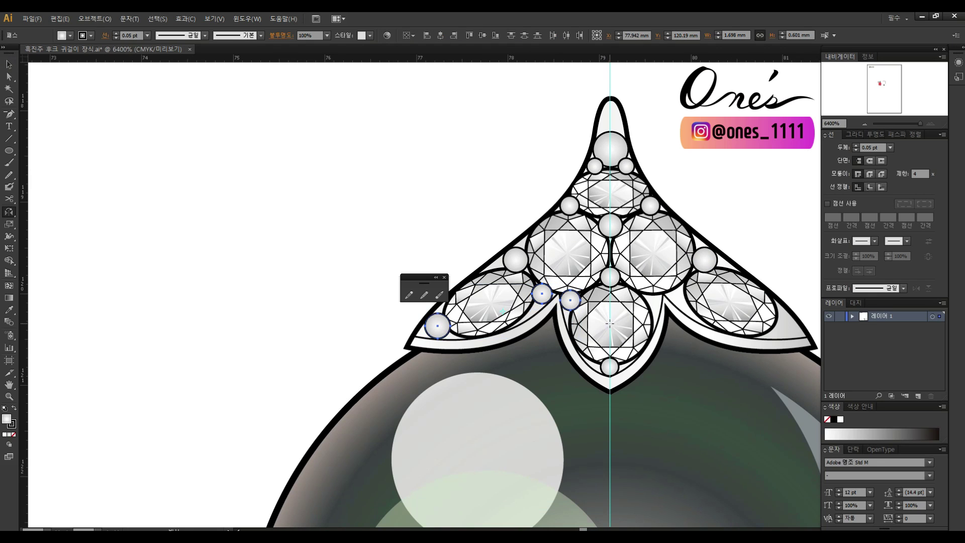
left_click_drag(610, 323, 804, 229)
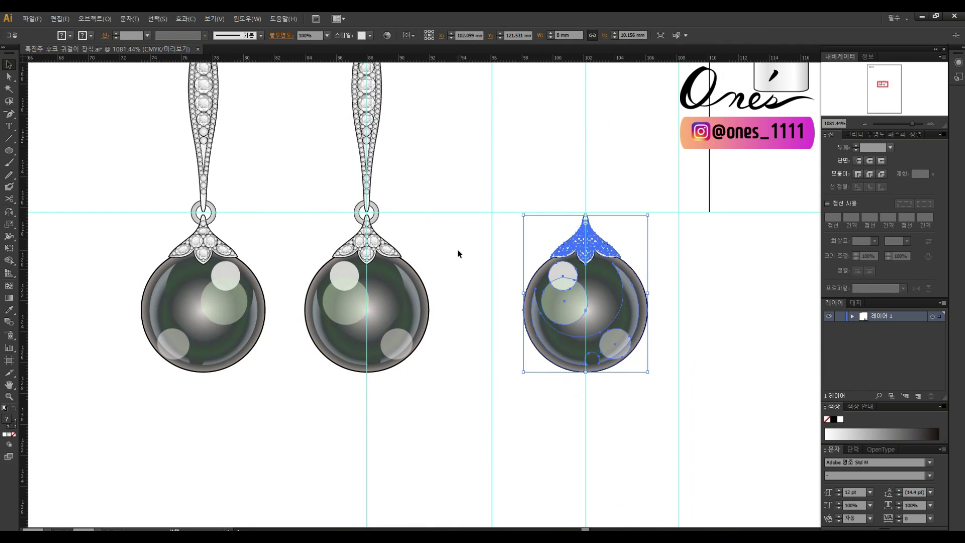
Place a copy of a gradient bead beside the empty side-view frame above the third pearl
left_click(458, 254)
left_click_drag(457, 254, 423, 354)
key("z")
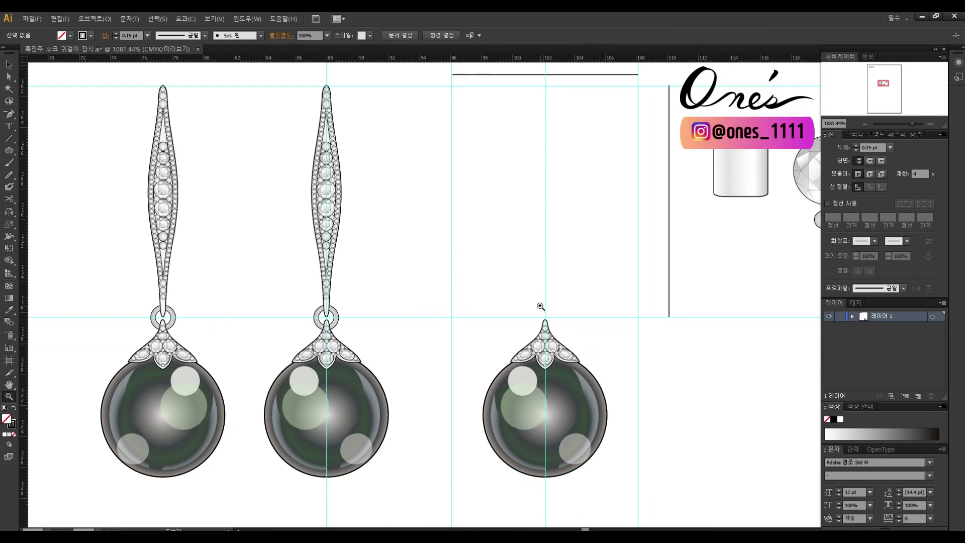
left_click(572, 277)
scroll(625, 275, "right", 3)
key("v")
left_click_drag(751, 267, 508, 224)
scroll(500, 263, "left", 3)
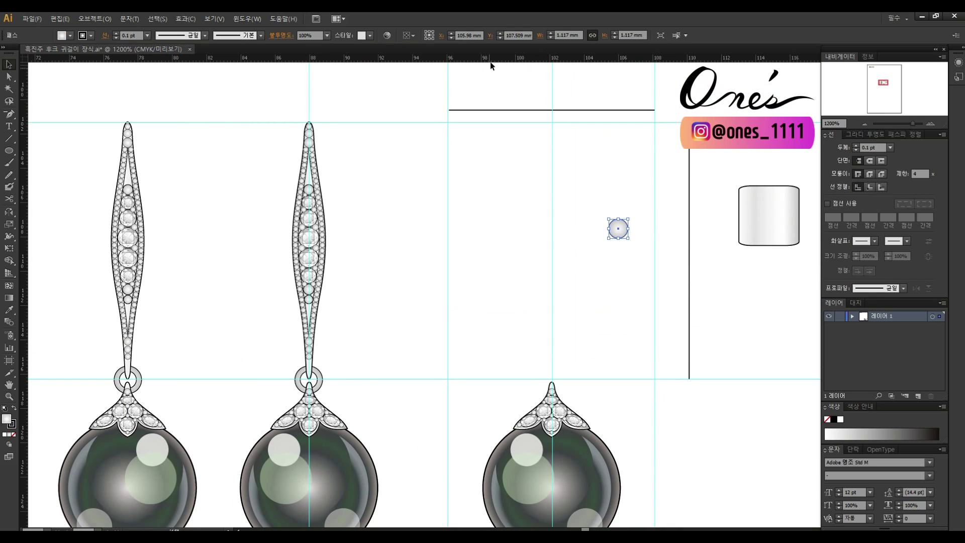
key("ctrl+shift+a")
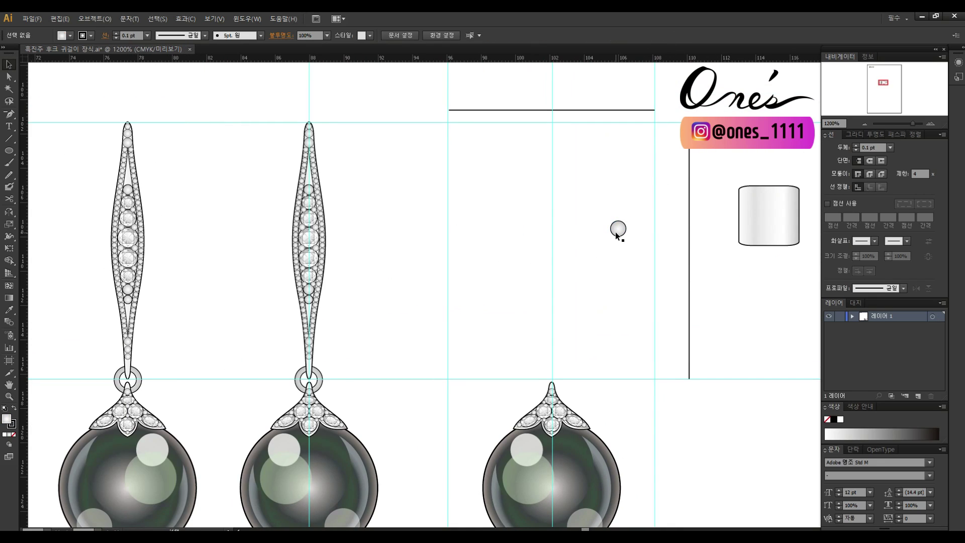
left_click(617, 233)
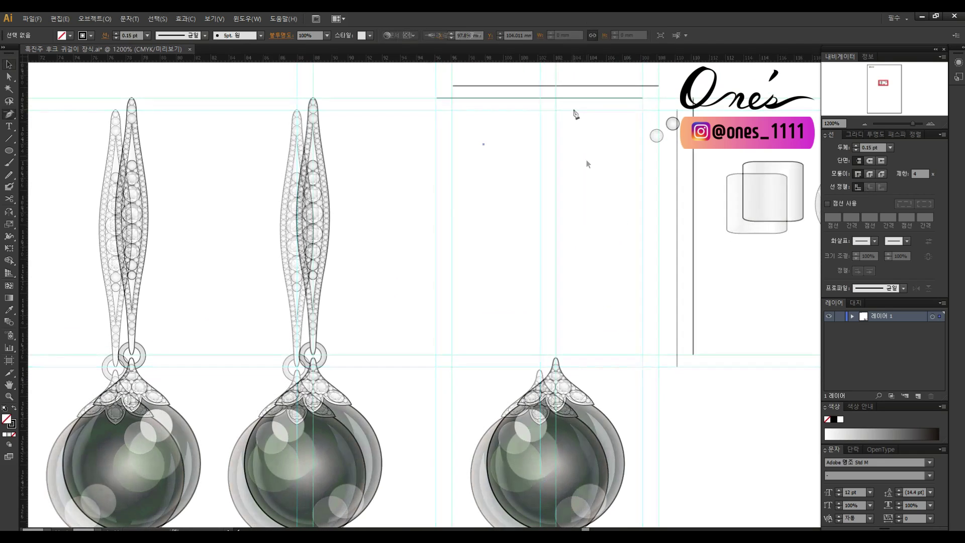
Draw the hook's arched side-view curve with the Pen tool, about 14.5 mm high, ending at the frame's lower right corner
left_click_drag(572, 107, 618, 119)
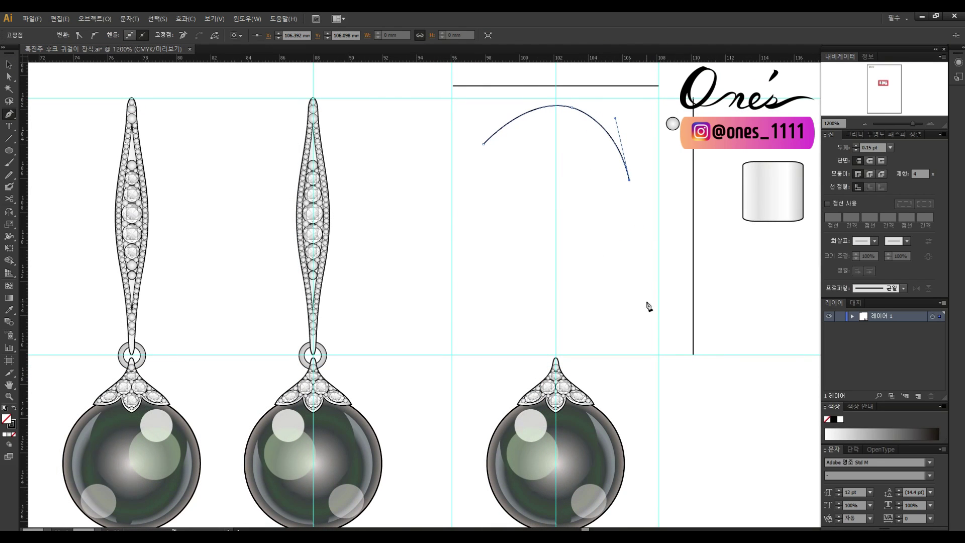
left_click_drag(682, 366, 672, 362)
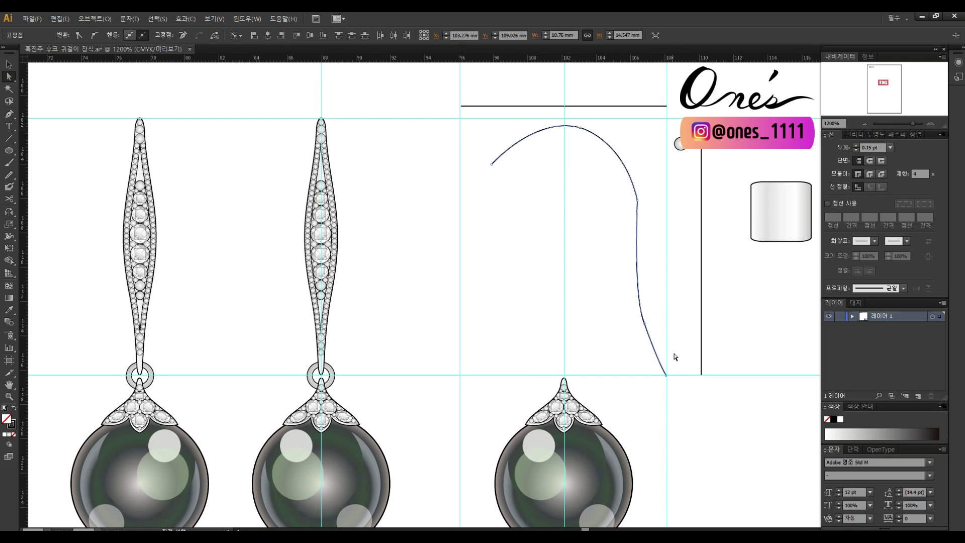
left_click(675, 357)
left_click_drag(675, 357, 687, 385)
Smooth the arch and back of the hook curve and move its starting anchor outward, making it about 10.8 mm wide
left_click_drag(649, 229, 643, 223)
left_click(621, 207)
left_click_drag(592, 156, 587, 155)
left_click(559, 201)
left_click_drag(558, 203, 594, 190)
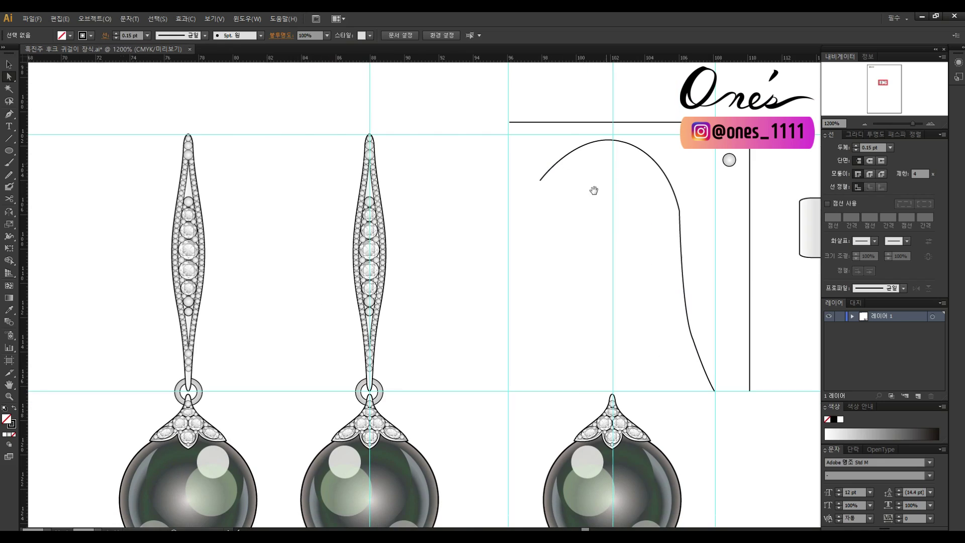
mouse_move(540, 179)
left_mouse_down()
mouse_move(518, 182)
mouse_move(529, 180)
left_mouse_up()
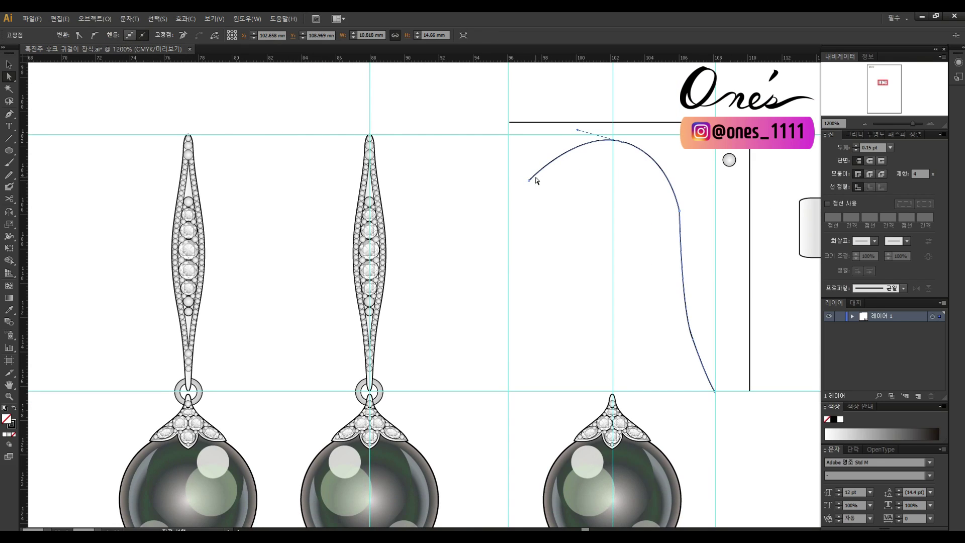
Extend the hook path downward from its starting anchor with two curved segments forming the opposite leg
left_click(530, 181)
left_click_drag(529, 299, 549, 362)
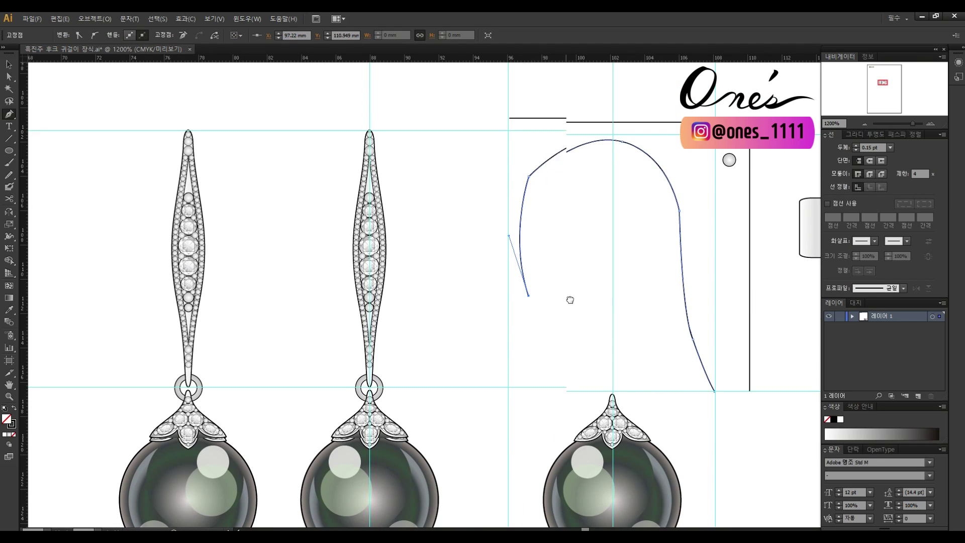
scroll(569, 299, "down", 2)
left_click(543, 290)
Round the flat stretch of the hook path between the arch's crown and the shorter leg by adjusting its anchors
left_click(578, 267, "ctrl")
scroll(578, 267, "up", 2)
left_click_drag(642, 236, 617, 253)
left_click(536, 172)
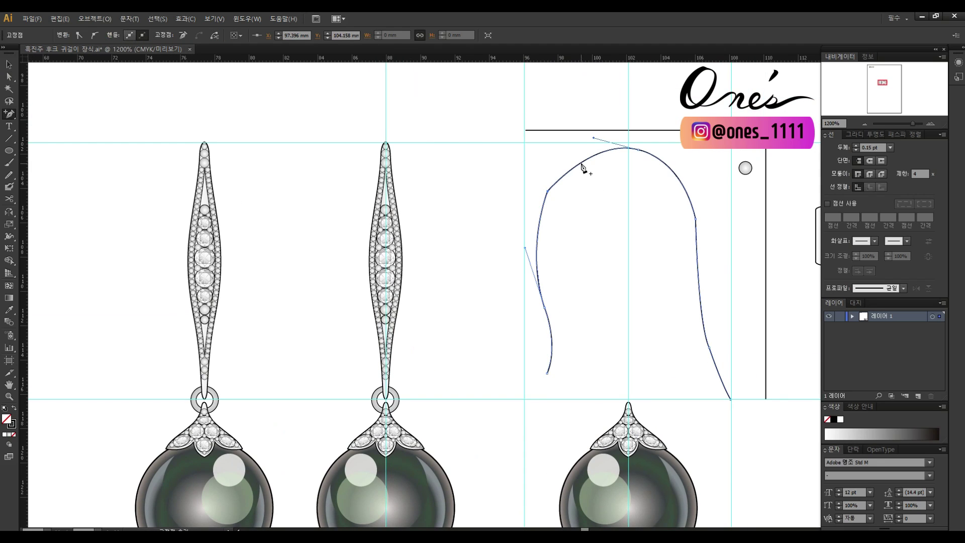
left_click_drag(581, 163, 579, 161)
left_click(709, 217)
left_click_drag(709, 217, 659, 190)
left_click(659, 186)
Refine the anchors and handles along the arch and both legs, making the hook about 11.3 mm wide and 14.7 mm high
key("p")
left_click(660, 186)
key("a")
left_click(687, 188)
left_click(742, 147)
left_click(653, 146)
left_click(664, 145)
left_click(695, 254)
left_click_drag(718, 301, 764, 342)
left_click(678, 261)
left_click(678, 262, "alt")
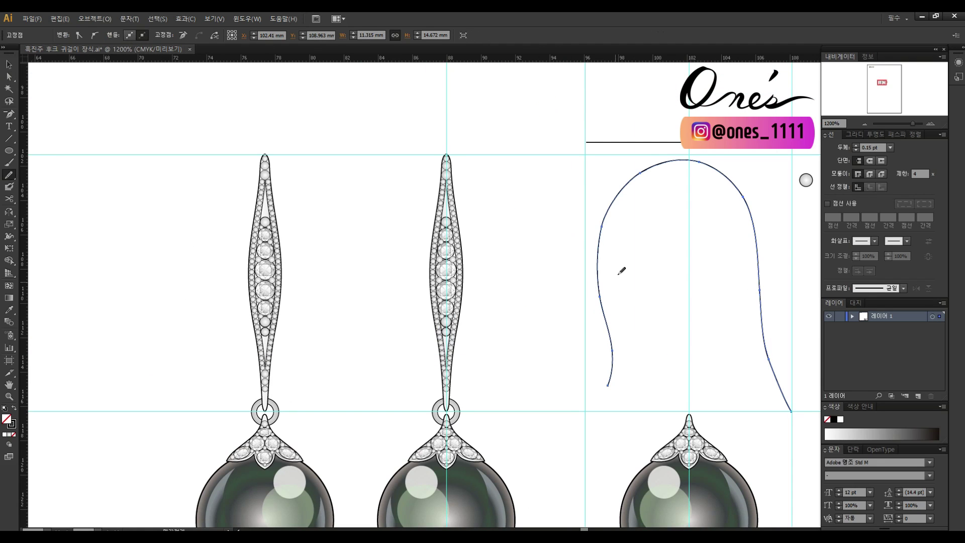
Smooth the shorter leg's outer bend freehand and adjust its anchors into an even S-curve running into the arch
left_click_drag(600, 237, 648, 167)
scroll(803, 324, "down", 1)
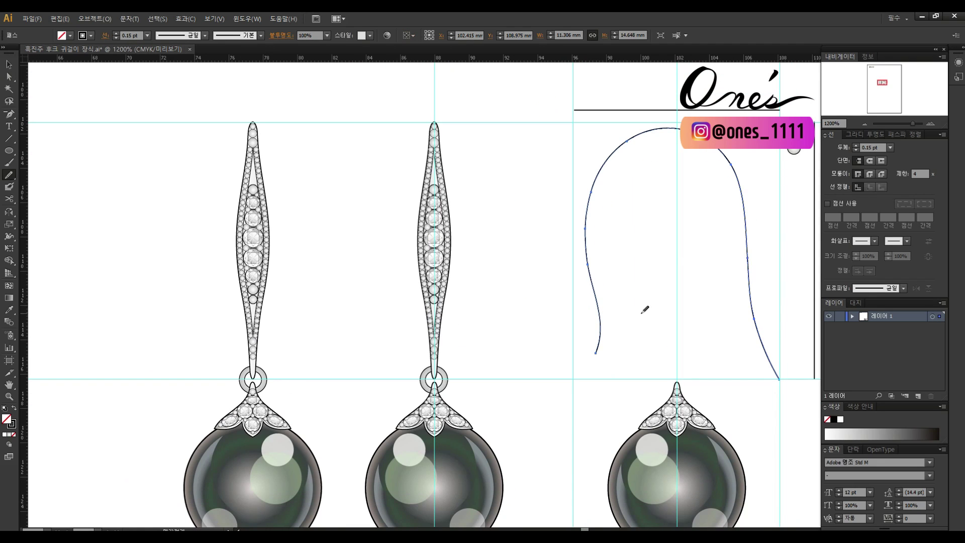
key("a")
left_click(616, 316)
left_click(602, 322)
left_click_drag(633, 285, 581, 297)
left_click_drag(554, 141, 584, 166)
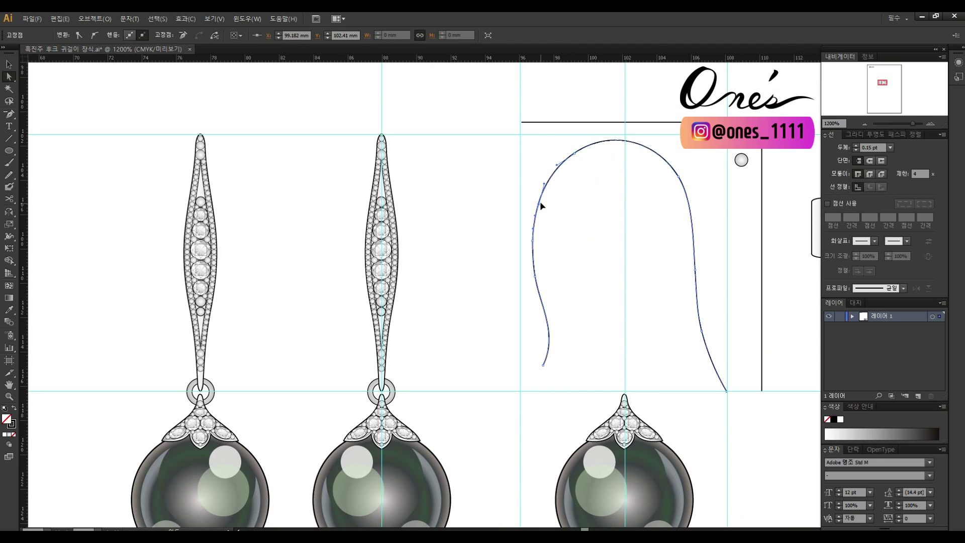
scroll(631, 317, "down", 2)
Set the hook path's stroke weight to 2 pt
type("v")
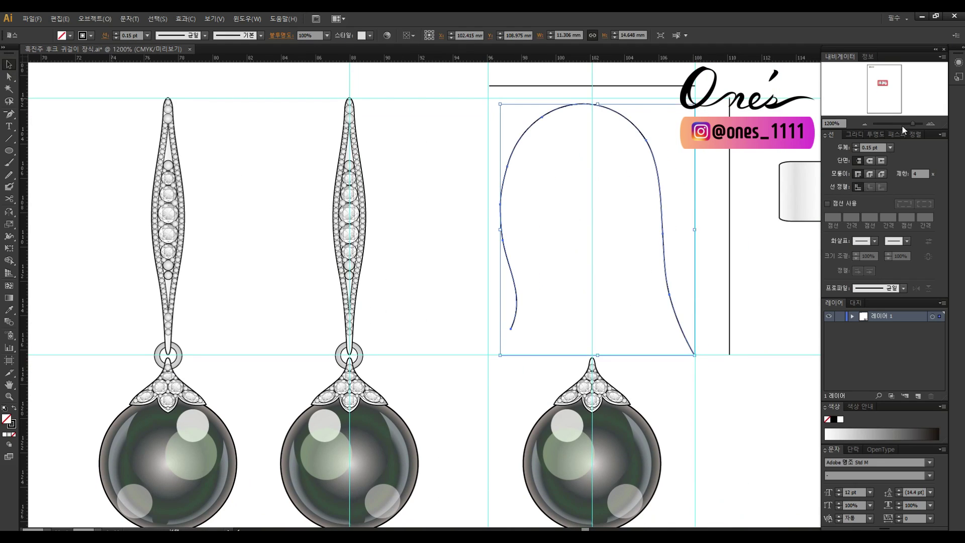
type("1")
key("Return")
key("Return")
left_click(763, 170)
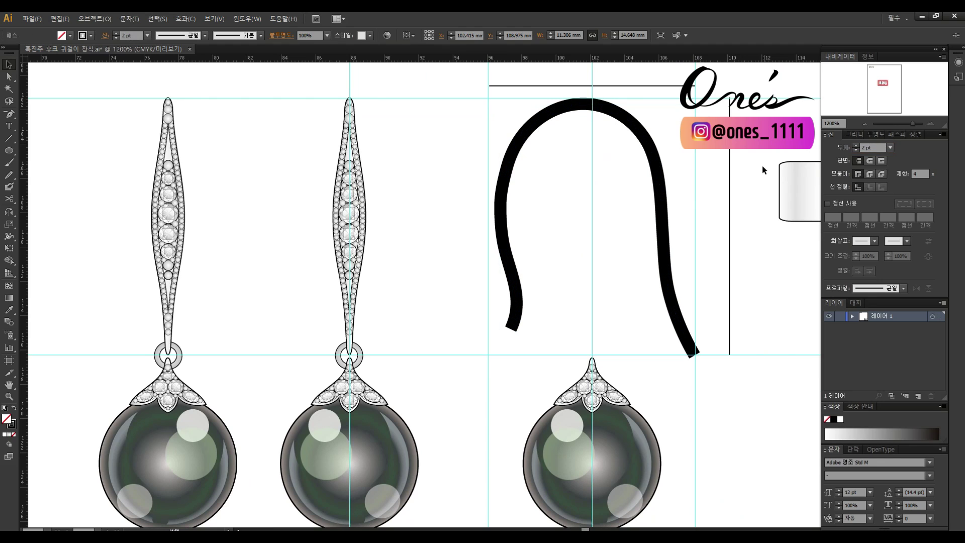
left_click(699, 203)
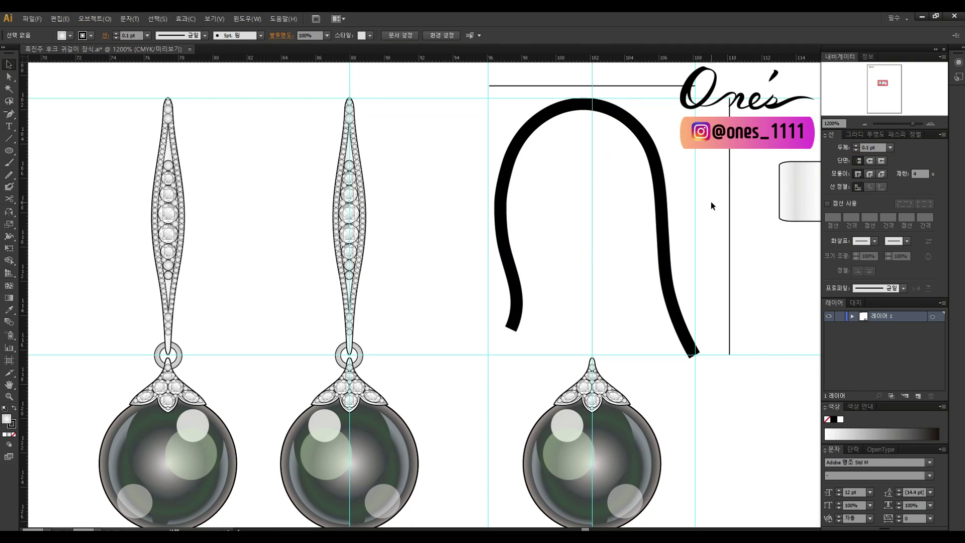
Outline the hook's stroke and apply the metallic gradient and thin outline sampled from the nearby rounded bar
left_click(641, 169)
left_click(95, 19)
mouse_move(183, 219)
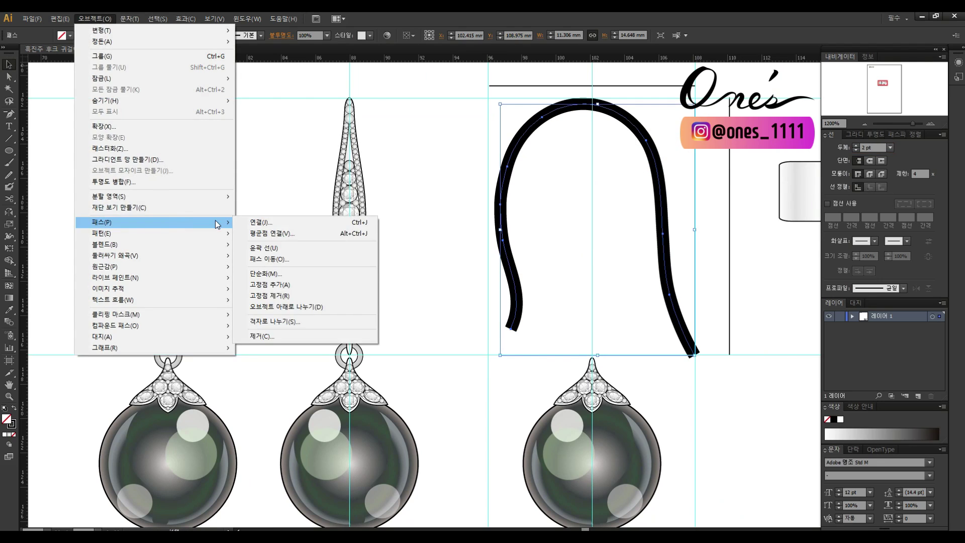
left_click(271, 248)
key("i")
left_click(794, 186)
Reshape the square tip of the hook's longer leg into a rounded end
key("p")
scroll(780, 294, "up", 1)
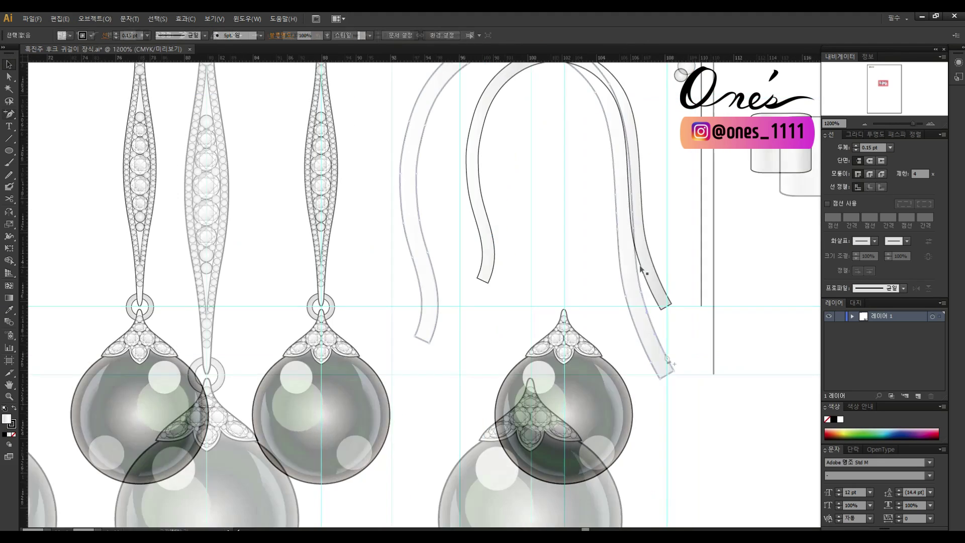
left_click_drag(12, 116, 50, 151)
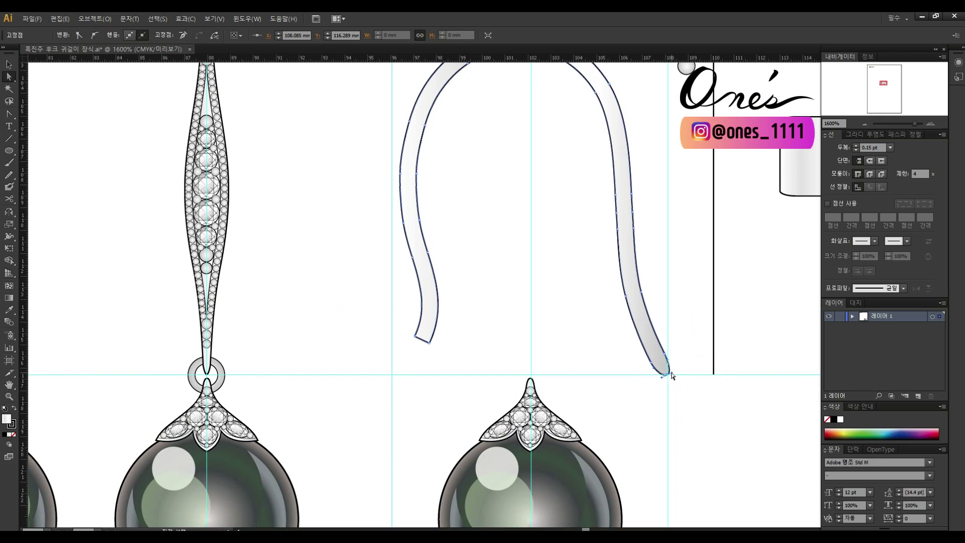
key("v")
Place a circle about 1.9 mm across at the shorter leg's end and outline its 2 pt stroke into a ring
left_click_drag(537, 308, 532, 281)
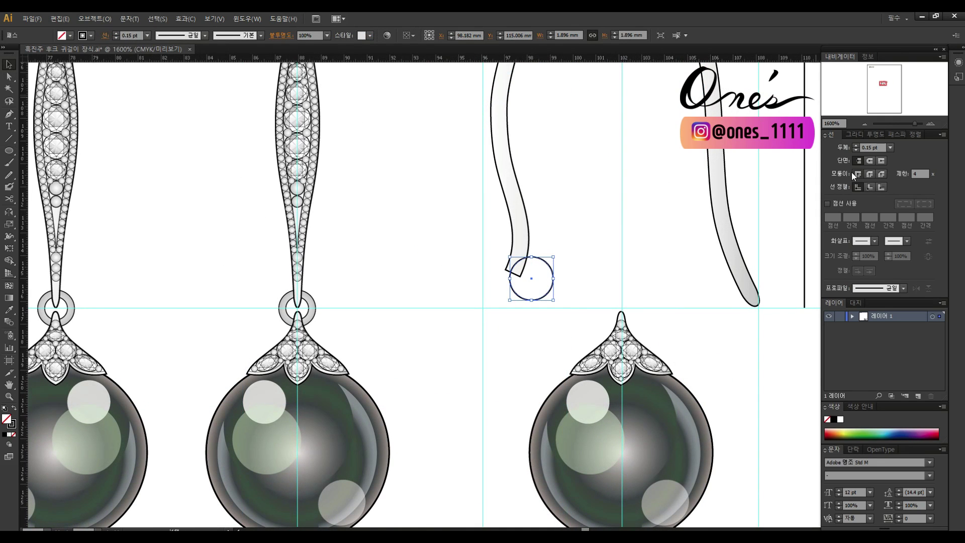
key("Return")
left_click(94, 19)
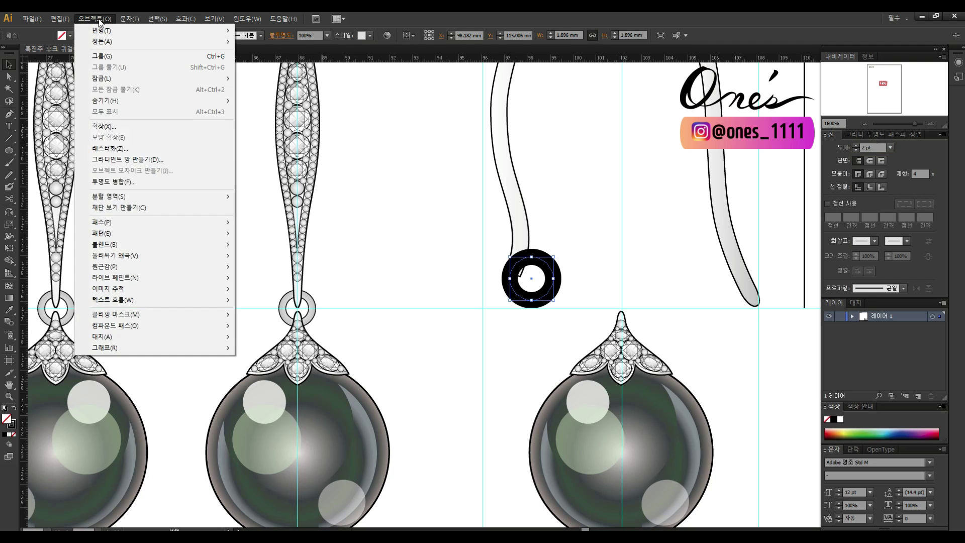
mouse_move(151, 221)
left_click(260, 248)
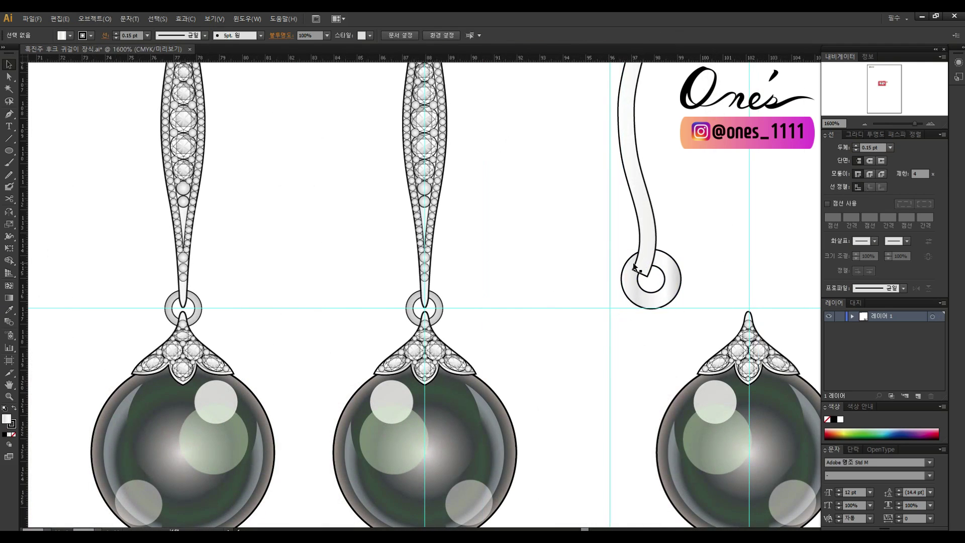
Adjust the shorter leg's end anchors and handles so both edges flow into the gradient-filled ring
left_click(634, 266, "ctrl")
left_click_drag(650, 255, 698, 319)
left_click_drag(625, 281, 684, 322)
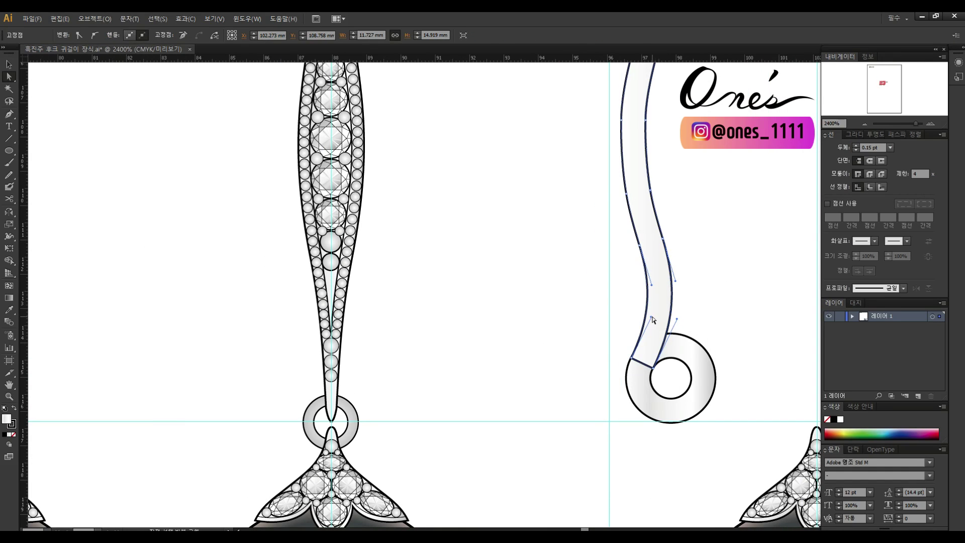
left_click(640, 315)
left_click(673, 323)
left_click(688, 318)
key("v")
scroll(653, 302, "right", 2)
scroll(592, 309, "down", 1)
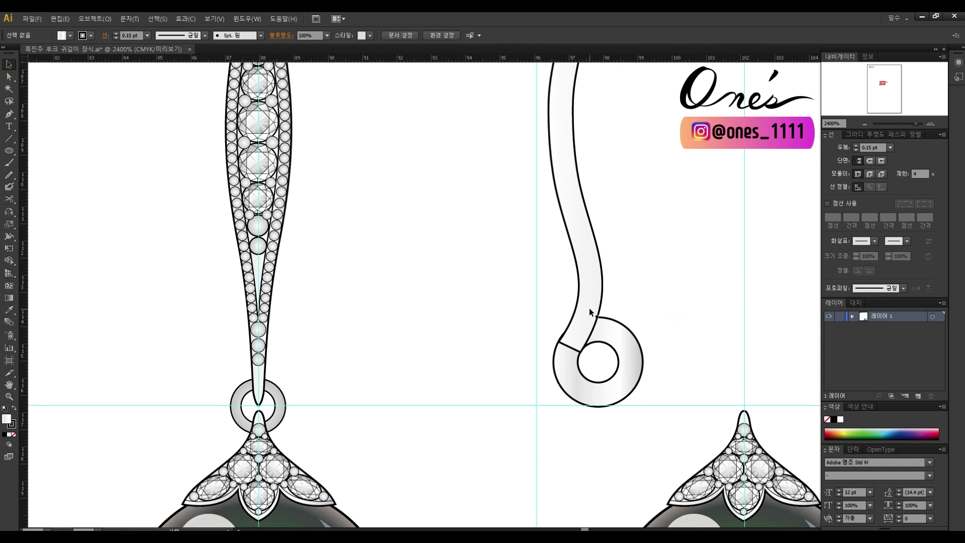
Unite the hook and the ring into a single shape
left_click(593, 308)
key("ctrl+shift+F9")
left_click(840, 169)
left_click(831, 134)
left_click(687, 263)
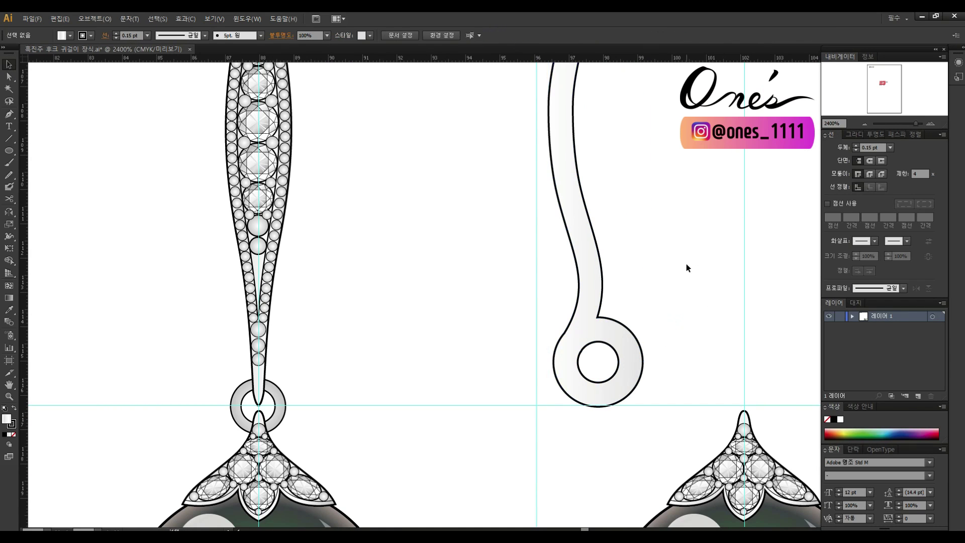
Clean up the anchors on the outer edge where the shorter leg meets the ring
key("a")
scroll(581, 285, "down", 1)
scroll(581, 286, "left", 1)
left_click(582, 286)
left_click(583, 286)
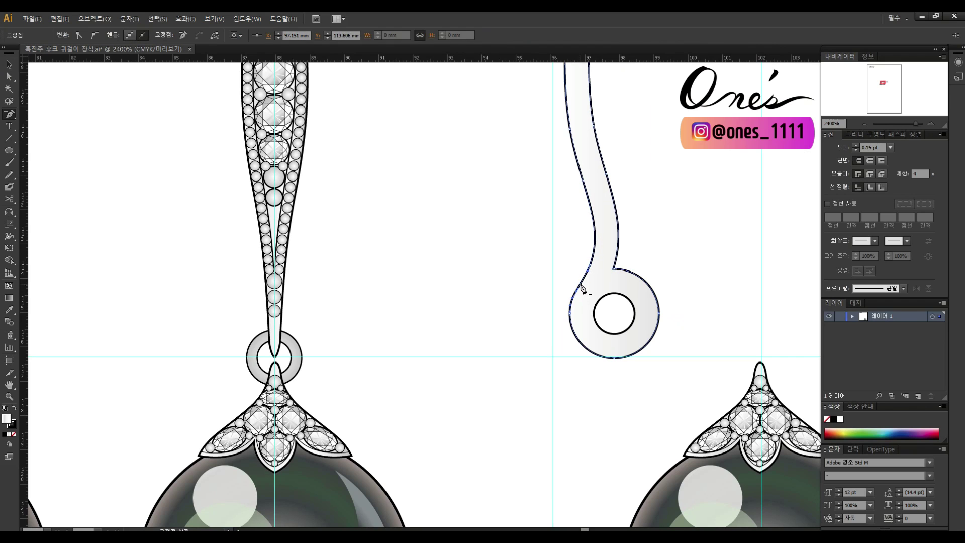
key("a")
left_click(681, 273)
Cut the unfilled hook outline where the leg's inner edge meets the ring and adjust the cut anchor's handle
scroll(606, 241, "down", 1)
scroll(606, 240, "right", 1)
key("c")
left_click(598, 236)
key("a")
left_click(600, 240)
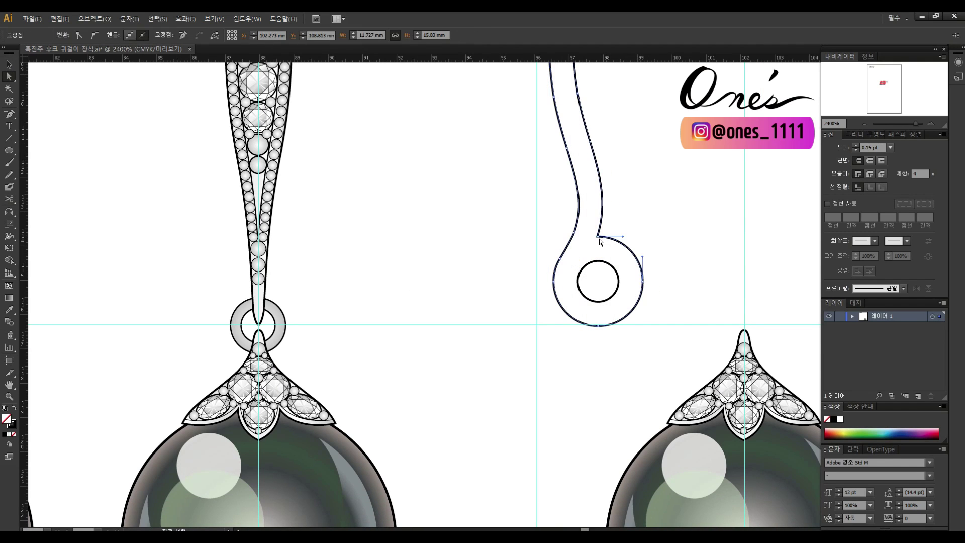
left_click_drag(606, 238, 606, 238)
left_click_drag(631, 238, 625, 240)
left_click(610, 241)
left_click(606, 237)
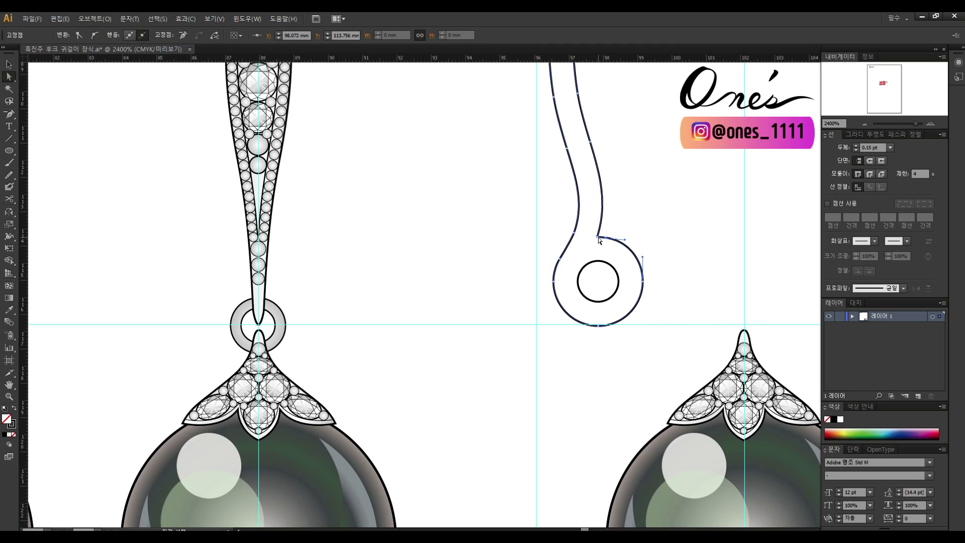
Cut away the upper leg-side arc of the ring's hole and join the leg's inner edge to the remaining inner curve
left_click(599, 261)
key("a")
left_click(596, 267)
left_click(591, 264)
key("Delete")
left_click(601, 238)
key("p")
left_click(598, 238)
left_click(592, 263)
Pull the open end of the inner curve toward the leg and reshape its arc into a teardrop opening
key("ctrl+shift+a")
key("a")
left_click_drag(593, 264, 655, 310)
left_click(655, 310)
key("p")
key("ctrl+shift+a")
key("a")
left_click_drag(744, 294, 696, 245)
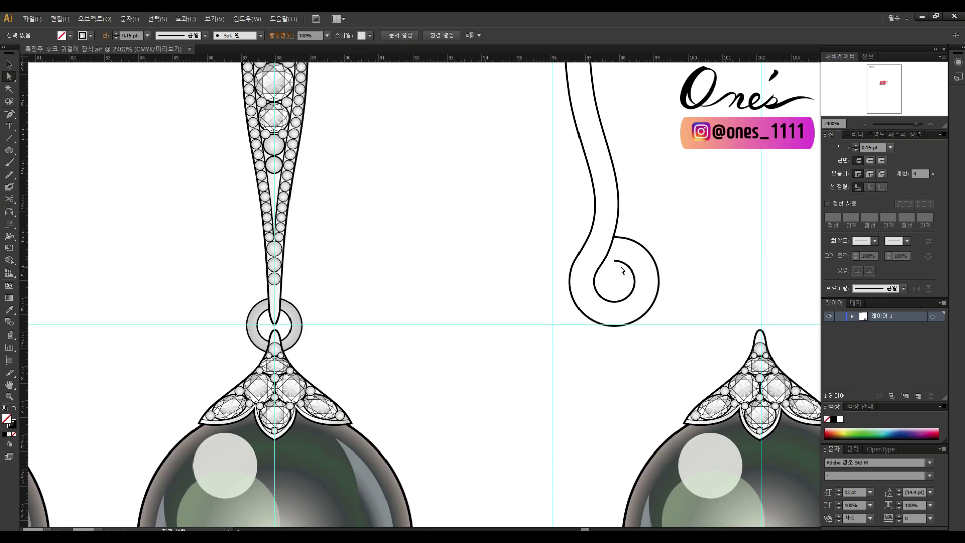
left_click(615, 260)
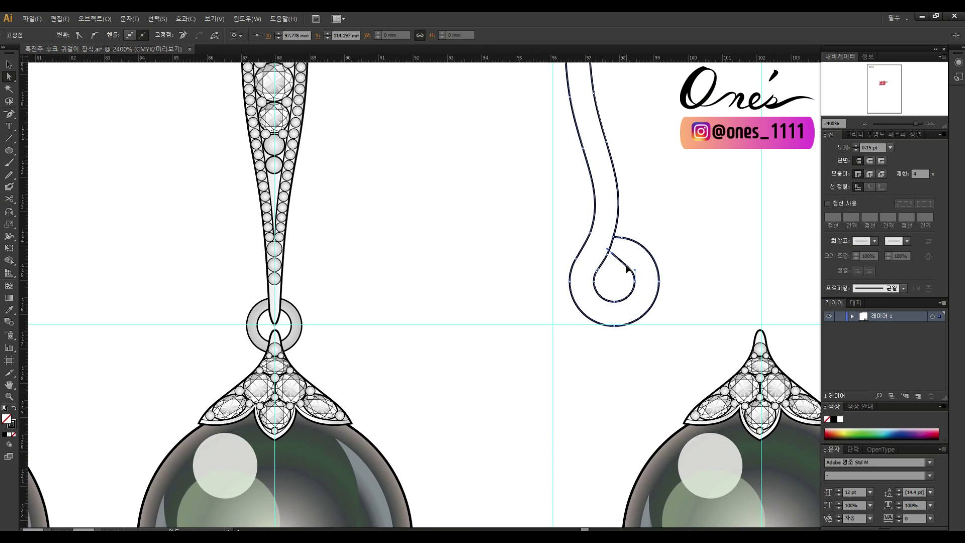
left_click_drag(639, 274, 647, 281)
left_click(623, 246)
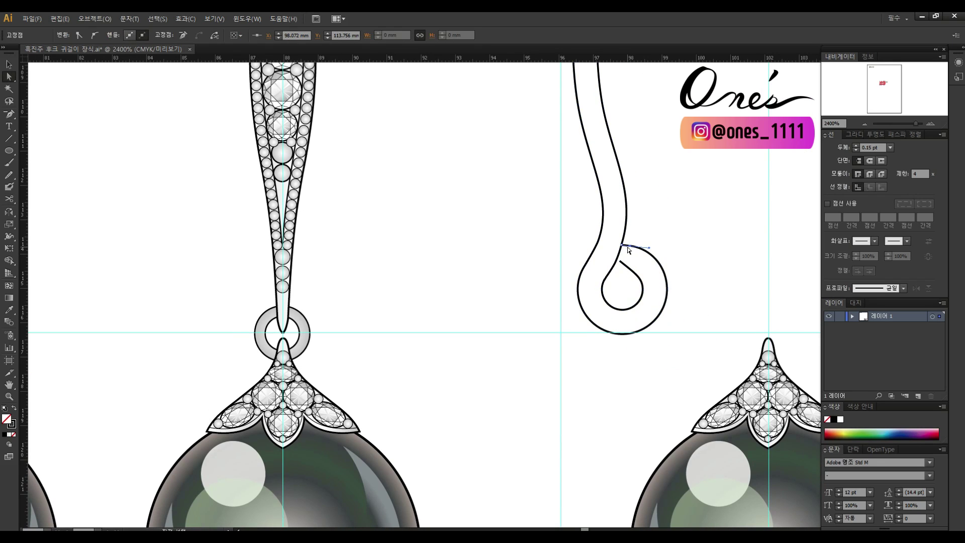
Tighten the loop's outer curve and close the wire end with a rounded tip against the leg
left_click(666, 290)
left_click_drag(664, 269, 664, 270)
left_click(683, 313)
left_click_drag(679, 312, 695, 311)
left_click(680, 292)
mouse_move(680, 316)
left_mouse_down()
mouse_move(680, 293)
mouse_move(694, 305)
left_mouse_up()
left_click(685, 273)
left_click(652, 266)
left_click_drag(647, 281, 656, 288)
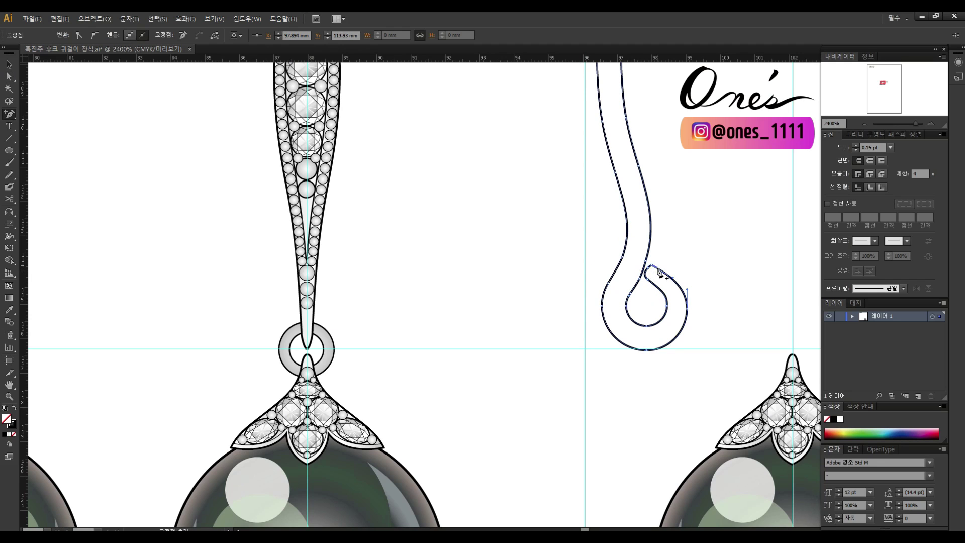
left_click(659, 274)
key("a")
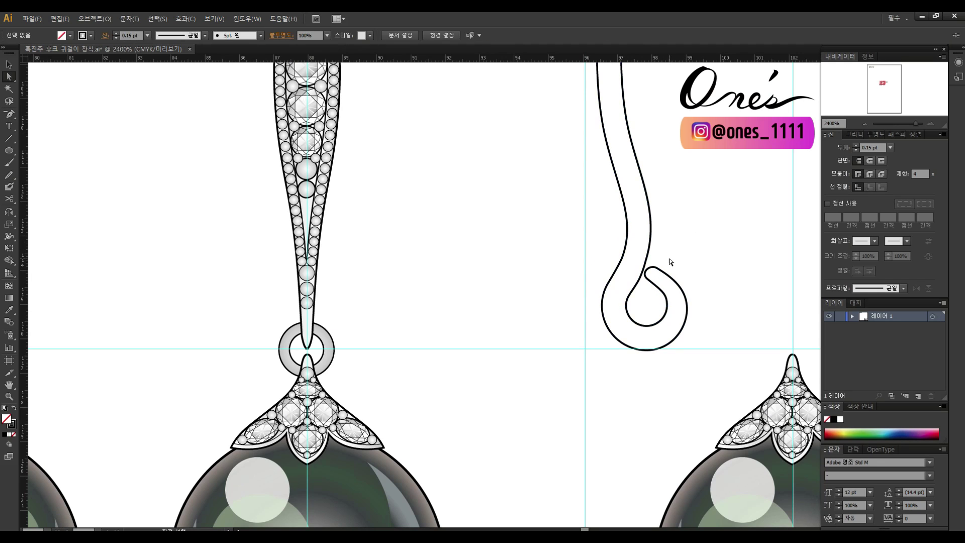
Refine the leg's edges where they bend into the loop, keeping the wire thickness even
left_click(652, 262)
left_click_drag(653, 260, 631, 334)
left_click(663, 289)
left_click(627, 282)
left_click_drag(618, 314, 620, 318)
left_click(615, 334)
left_click_drag(615, 334, 622, 310)
left_click(628, 305)
left_click_drag(636, 270, 636, 266)
Adjust the anchors and handles at the loop's base and sides to even out its outer curve
left_click(622, 322)
left_click(653, 330)
left_click(672, 332)
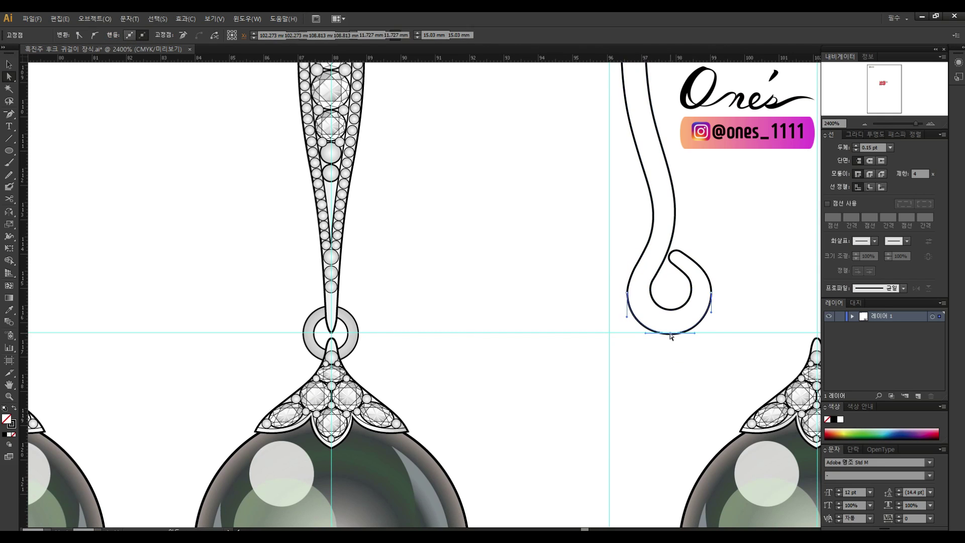
left_click(629, 293)
left_click(692, 250)
mouse_move(692, 251)
left_mouse_down()
mouse_move(668, 292)
mouse_move(658, 291)
left_mouse_up()
left_click(748, 334)
left_click_drag(748, 334, 675, 334)
Fill the completed looped hook with the metallic gradient, keeping a 0.15 pt outline
key("v")
key("b")
key("z")
left_click(579, 251, "alt")
left_click(539, 253, "alt")
left_click_drag(508, 272, 686, 283)
left_click(549, 166)
left_click(608, 339)
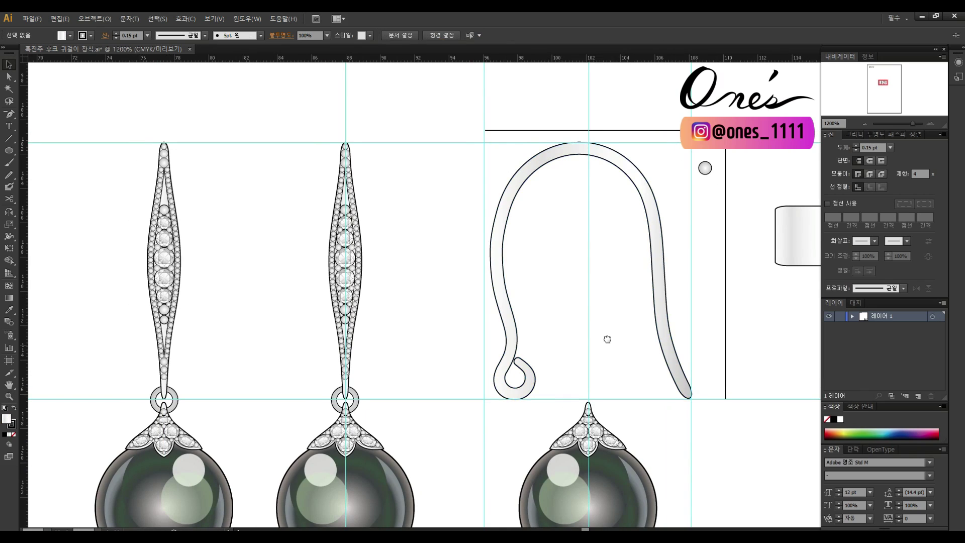
Fine-tune the rounded wire tip of the hook's loop
key("ctrl+plus")
key("ctrl+plus")
key("a")
left_click(607, 293)
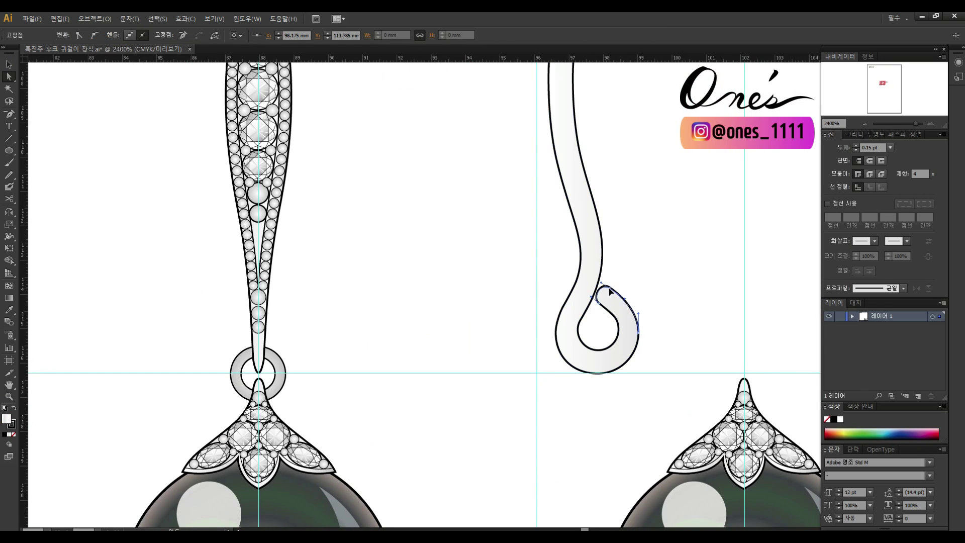
key("v")
key("ctrl+minus")
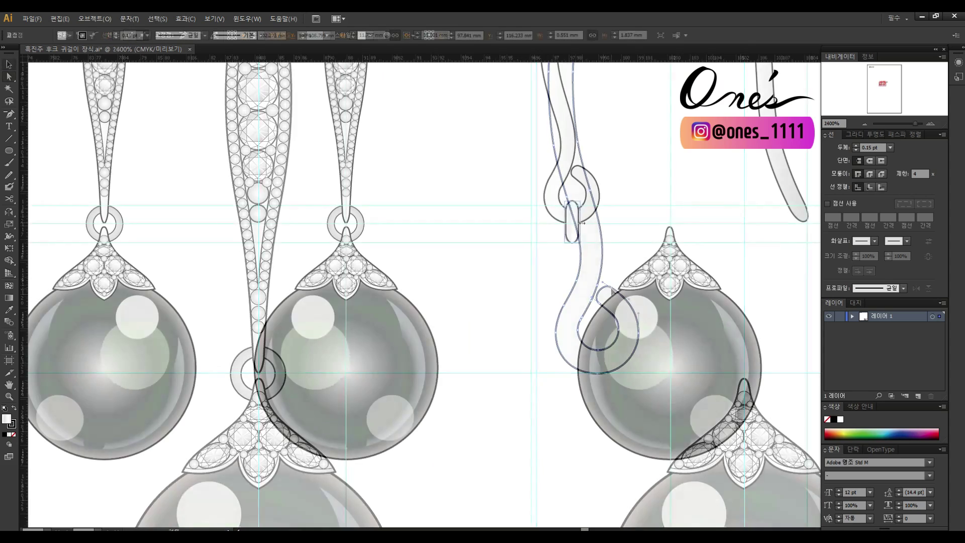
Move the side-view pearl and its cap horizontally to hang beneath the hook's loop
left_click(609, 234)
scroll(609, 234, "right", 2)
scroll(650, 254, "down", 1)
left_click_drag(651, 254, 553, 254)
scroll(631, 221, "left", 2)
scroll(595, 230, "down", 3, "alt")
Style the horizontal line above the hook as a red 1 pt dashed stroke with 2 pt dashes
left_click(634, 172)
type("1")
key("Return")
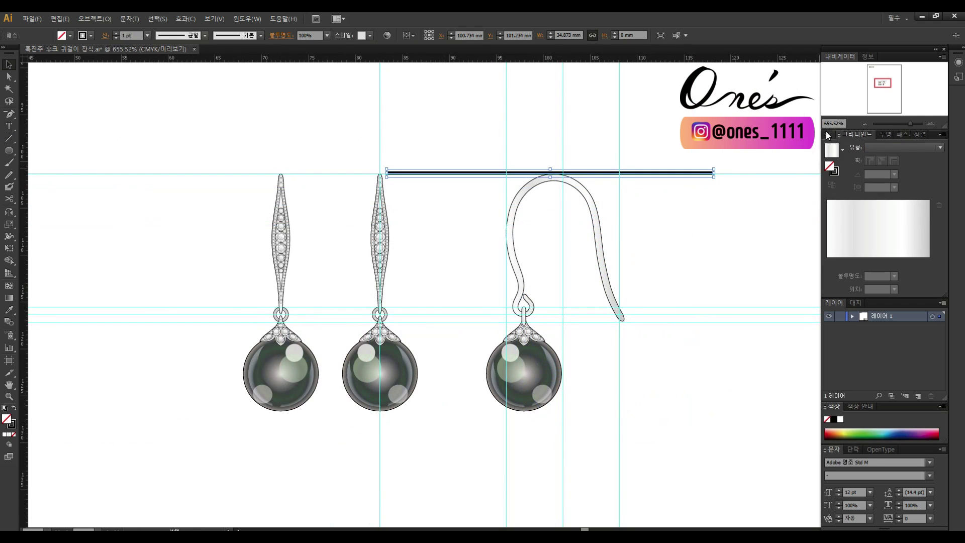
left_click(828, 204)
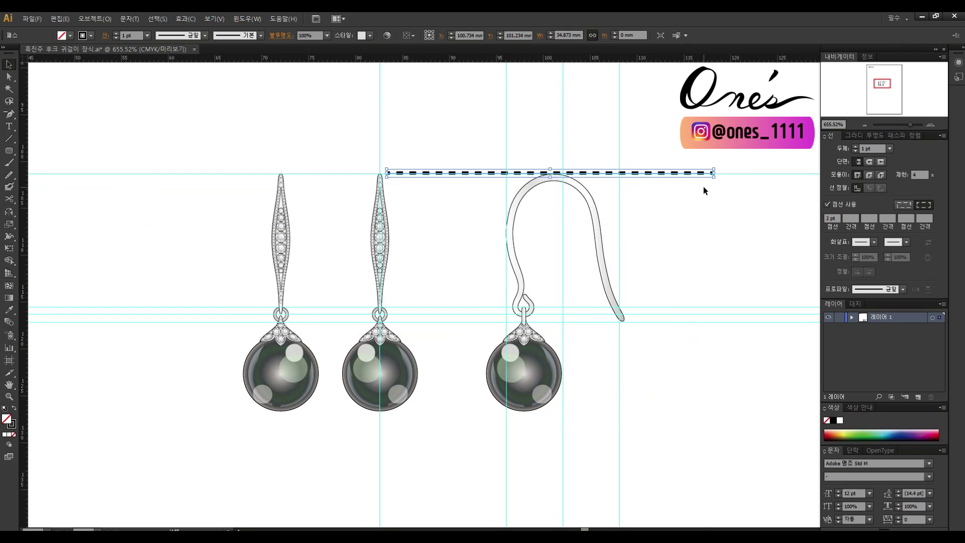
left_click(829, 433)
left_click(634, 225)
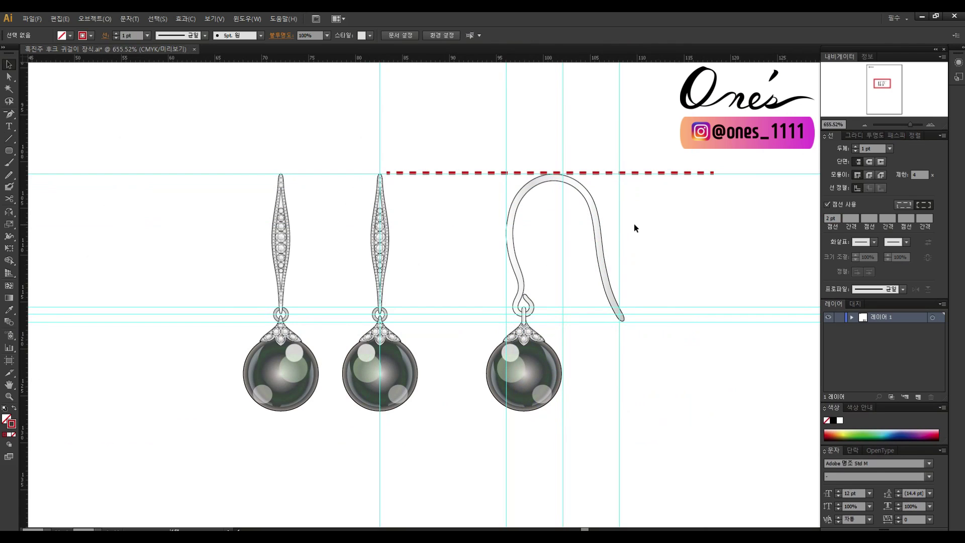
Copy the red dashed line down to the hook's free end and shorten it to start beside the pearl's link
left_click_drag(674, 182, 714, 174)
mouse_move(707, 321)
left_mouse_down()
mouse_move(705, 313)
mouse_move(704, 321)
left_mouse_up()
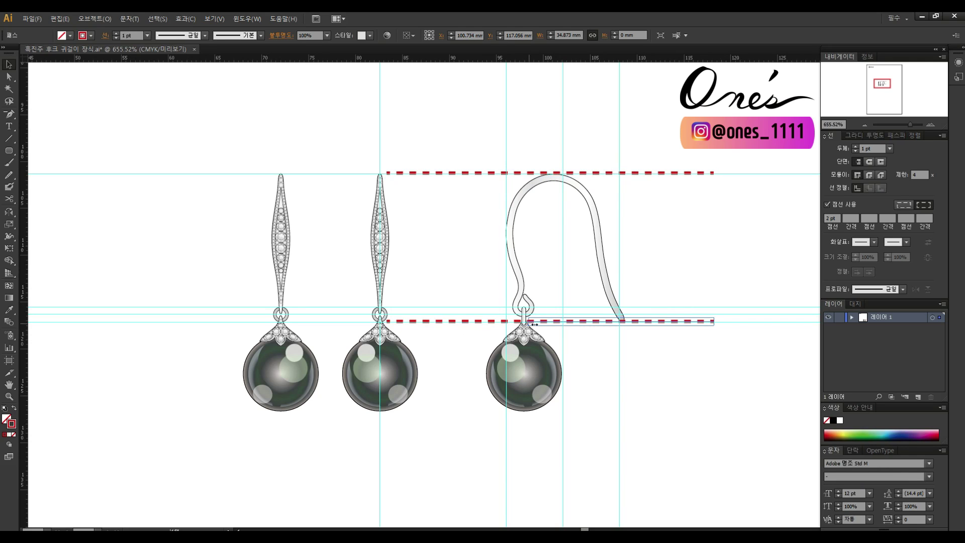
left_click(663, 238)
mouse_move(664, 237)
left_mouse_down()
mouse_move(586, 237)
mouse_move(662, 242)
left_mouse_up()
left_click_drag(666, 369, 621, 286)
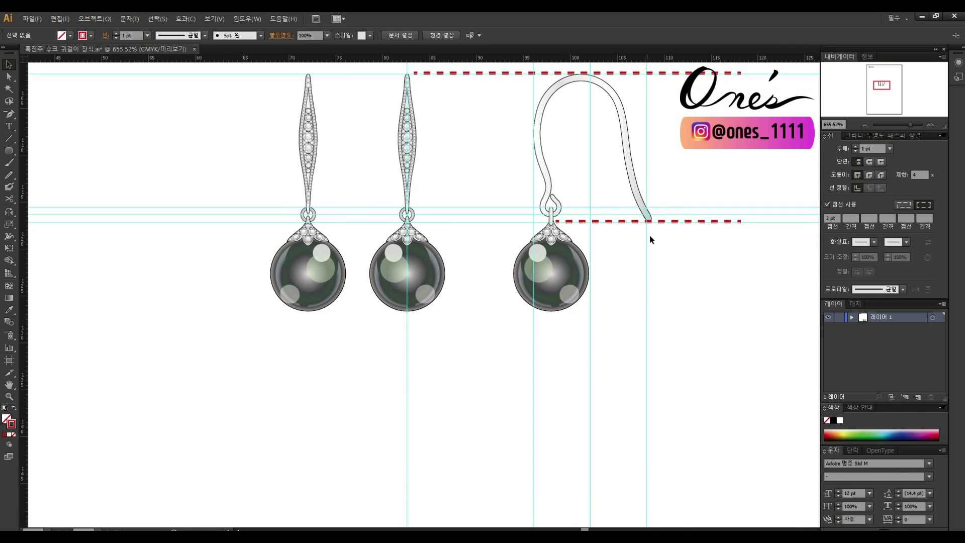
Turn a copy of the red dashed line vertical and place one at each side edge of the side-view pearl
left_click(701, 222)
left_click_drag(701, 223, 680, 246)
left_click_drag(671, 304, 618, 310)
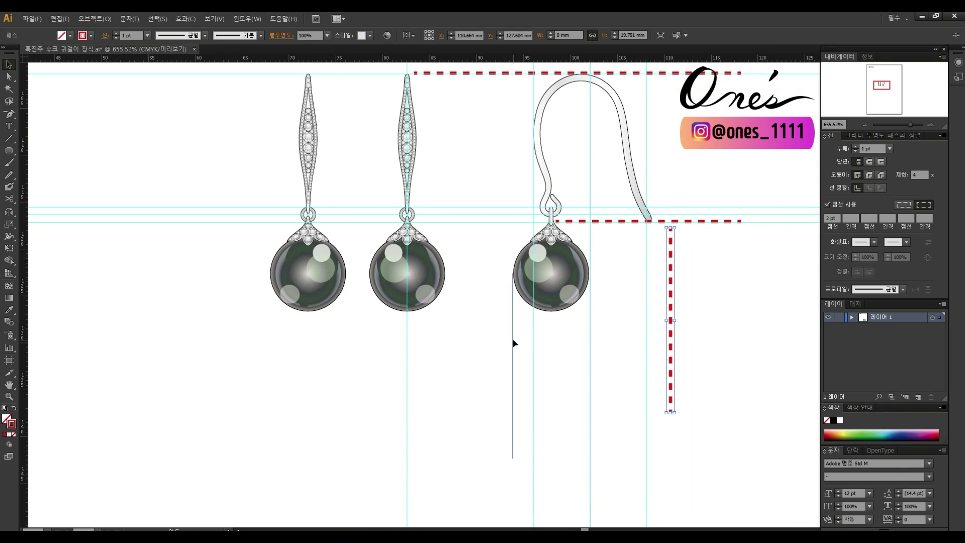
left_click_drag(514, 344, 514, 343)
left_click_drag(523, 383, 523, 384)
left_click_drag(532, 343, 674, 345)
Shorten both vertical dashed lines so they extend only a short way below the side-view pearl
left_click(737, 323)
left_click_drag(738, 323, 655, 349)
left_click_drag(623, 385, 467, 446)
left_click_drag(554, 412, 554, 407)
left_click(666, 346)
left_click_drag(668, 344, 602, 386)
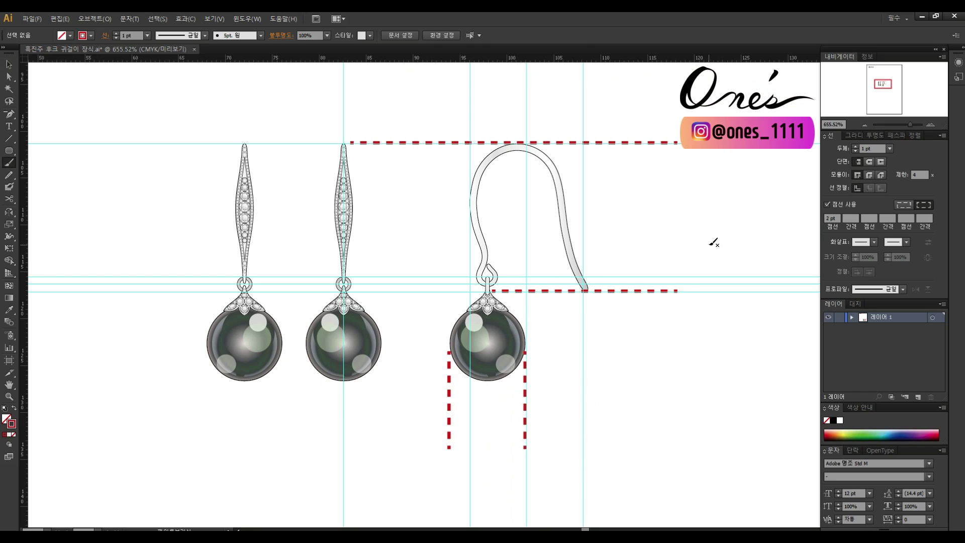
Draw a solid red 0.5 pt vertical line about 16 mm long between the two horizontal dashed lines' outer ends
left_click_drag(675, 159, 676, 291)
left_click(827, 204)
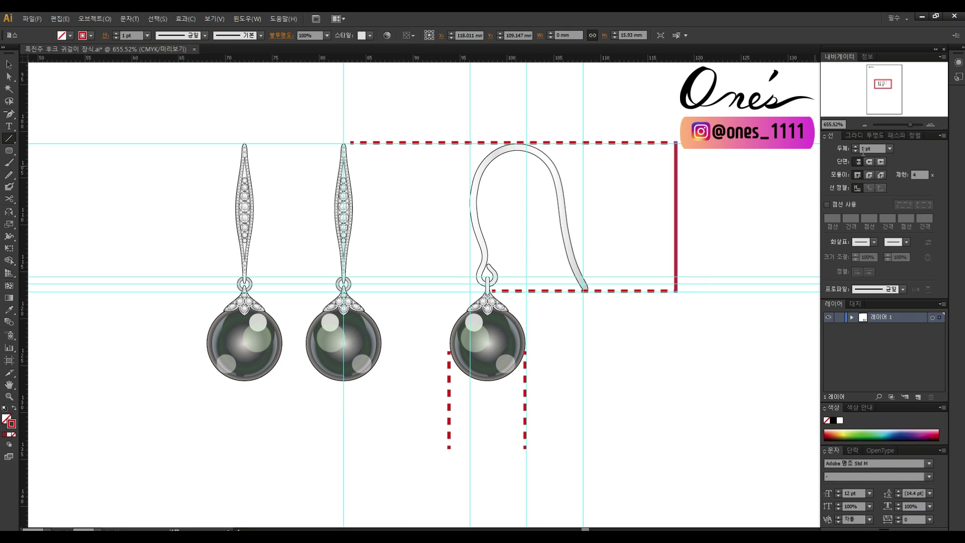
key("v")
left_click(207, 166)
Cover the middle of the vertical dimension line with a white borderless rectangle as a gap for the label
left_click(9, 151)
left_click_drag(659, 184, 692, 245)
left_click(18, 406)
left_click(840, 420)
left_click(728, 176)
Add the text "16" at 8.73 pt, rotate it to read vertically and place it in the dimension line's gap
key("t")
left_click(740, 288)
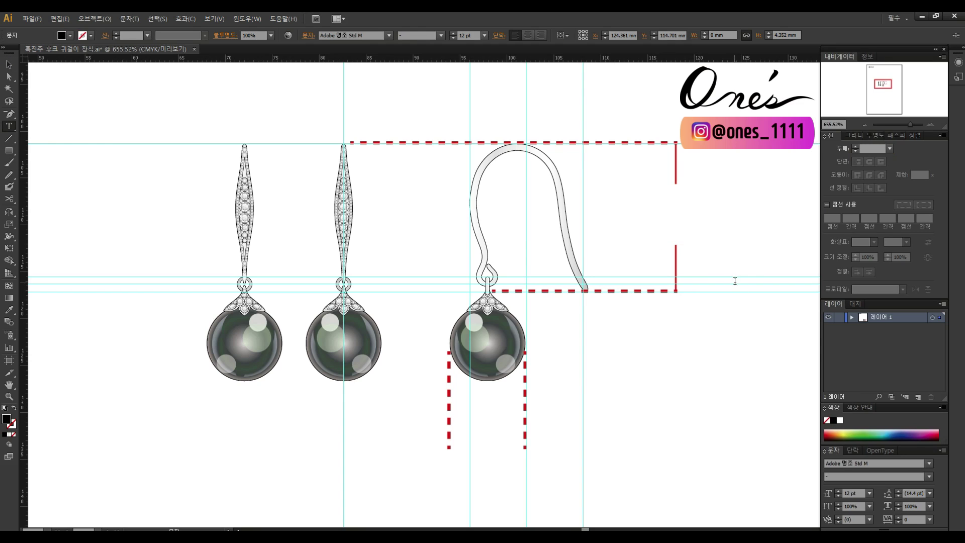
type("V")
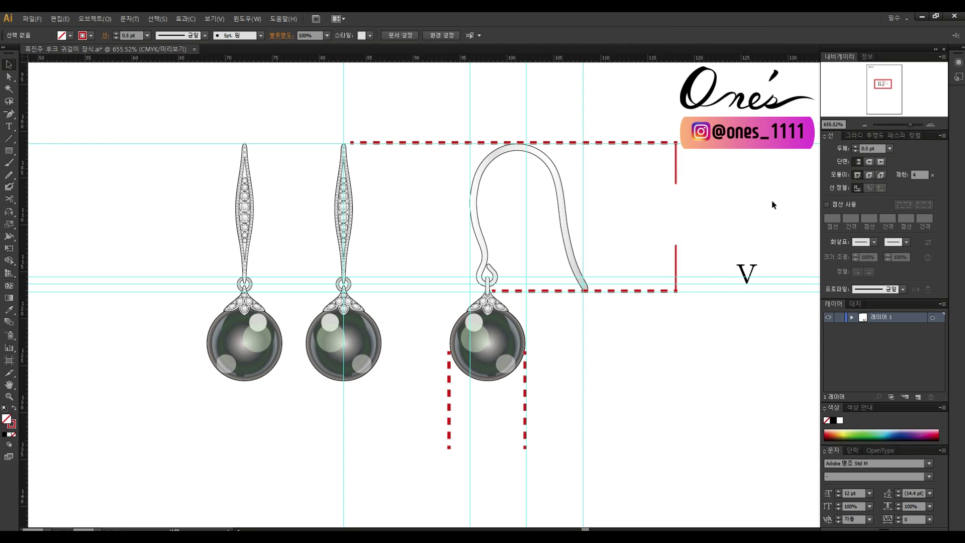
left_click_drag(763, 274, 733, 275)
type("16")
key("Escape")
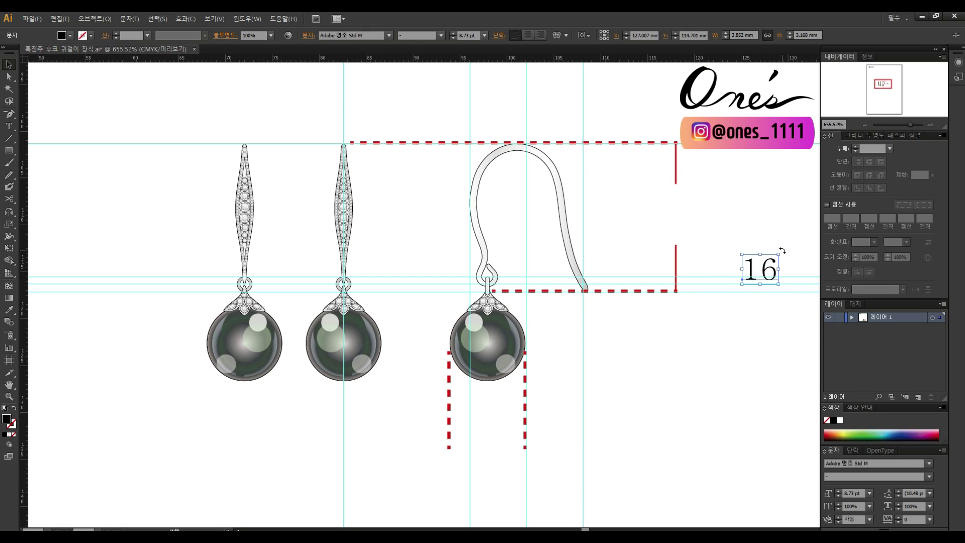
left_click_drag(683, 210, 683, 210)
left_click(653, 255)
left_click_drag(651, 289, 692, 262)
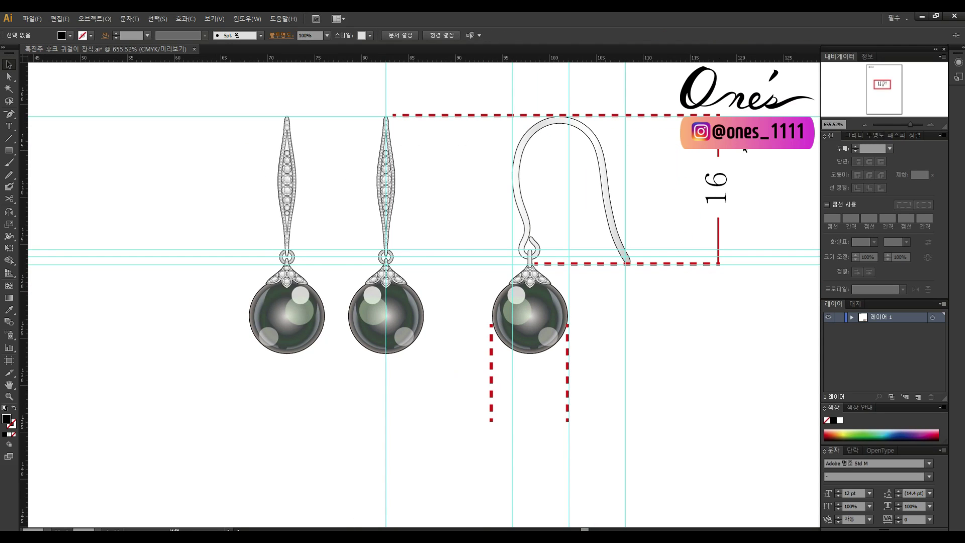
Make a horizontal copy of the 16 dimension beside the side-view pearl and change its label to "8"
left_click_drag(695, 157, 735, 234)
left_click_drag(722, 162, 708, 362)
left_click_drag(722, 311, 750, 405)
double_click(721, 393)
key("BackSpace")
key("BackSpace")
type("8")
left_click(9, 64)
left_click(735, 390)
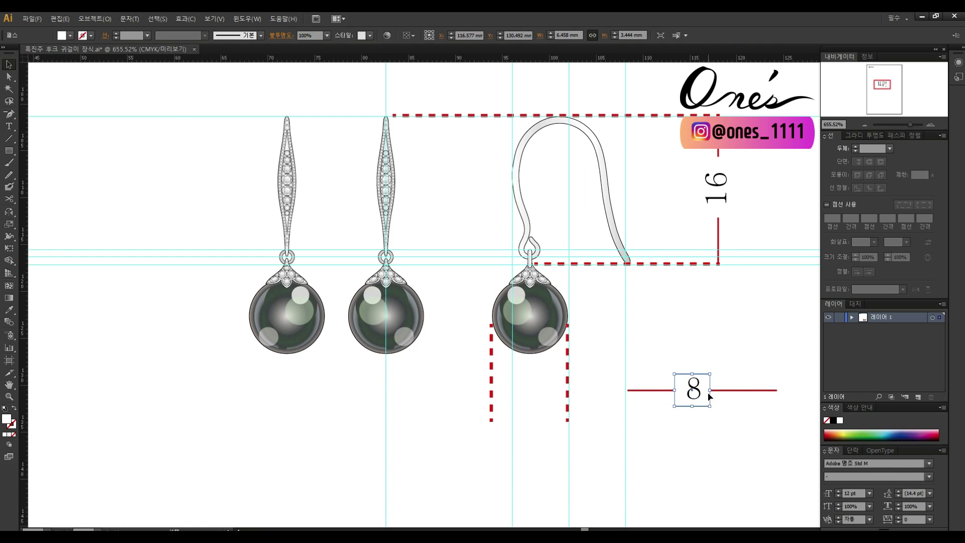
Fit the "8" dimension between the lower ends of the vertical dashed lines, matching its line and white gap to the pearl's width
left_click(764, 368)
left_click_drag(765, 368, 669, 402)
left_click_drag(731, 393, 567, 423)
left_click(617, 463)
left_click_drag(618, 463, 741, 396)
left_click(730, 353)
left_click_drag(740, 354, 693, 354)
left_click(649, 385)
left_click(606, 354)
left_click_drag(591, 354, 614, 355)
left_click(694, 391)
left_click_drag(775, 272, 673, 396)
Copy the "8" label above the two front-view earrings, retype it as "<Top>" and center it over them
key("ctrl+minus")
left_click(541, 484)
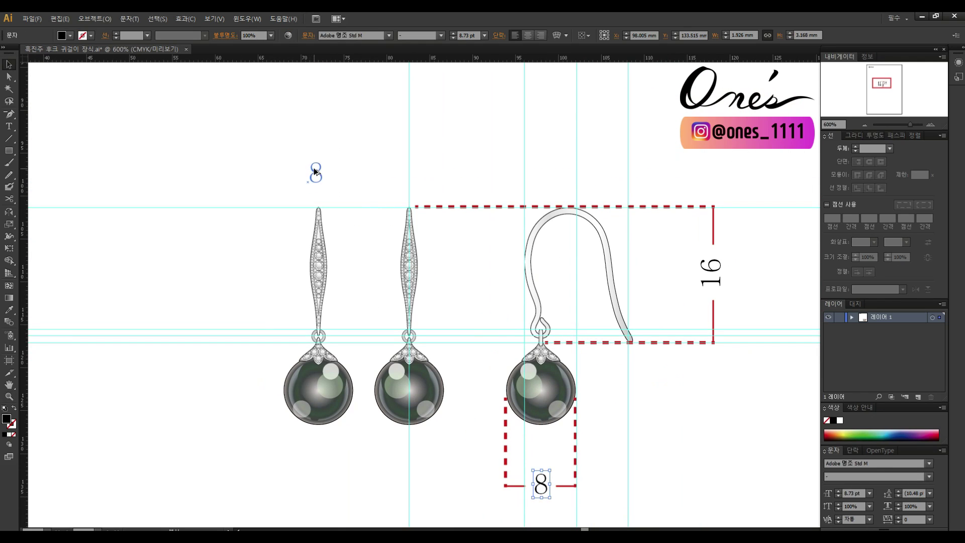
left_click_drag(314, 171, 314, 172)
double_click(316, 173)
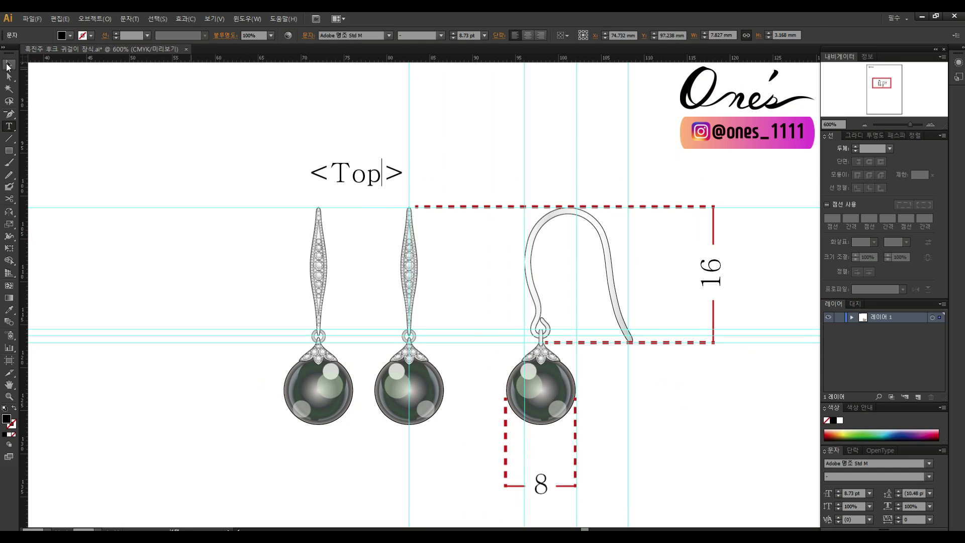
left_click(8, 66)
left_click_drag(359, 178, 384, 160)
Copy the "<Top>" label above the side-view hook and retype it as "<Side>"
left_click_drag(595, 153, 582, 154)
double_click(553, 156)
double_click(553, 156)
type("Si")
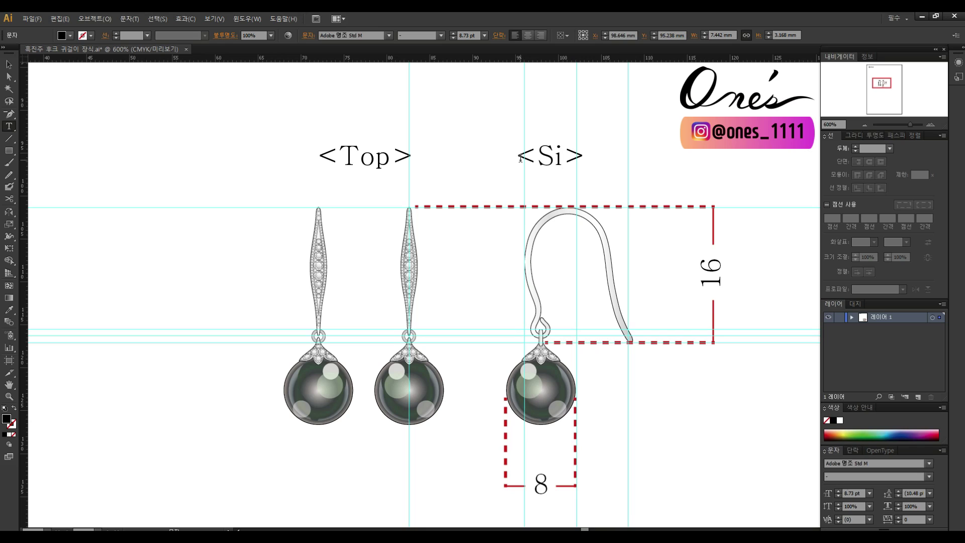
key("Escape")
Add a smaller unit note reading "-단위:mm-" above the outer end of the upper dashed line from a copy of "<Side>"
left_click_drag(584, 156, 694, 180)
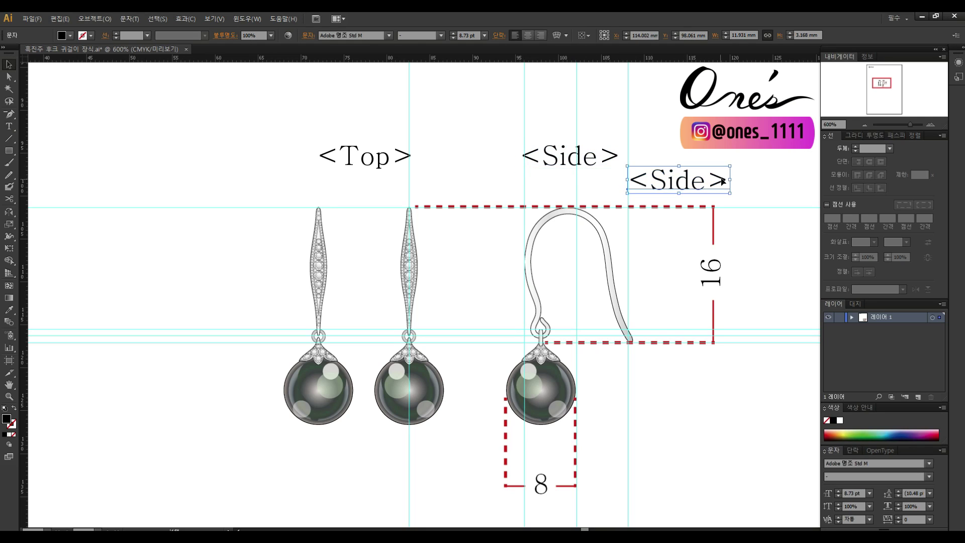
double_click(679, 180)
key("ctrl+a")
type("ㅡㅡ")
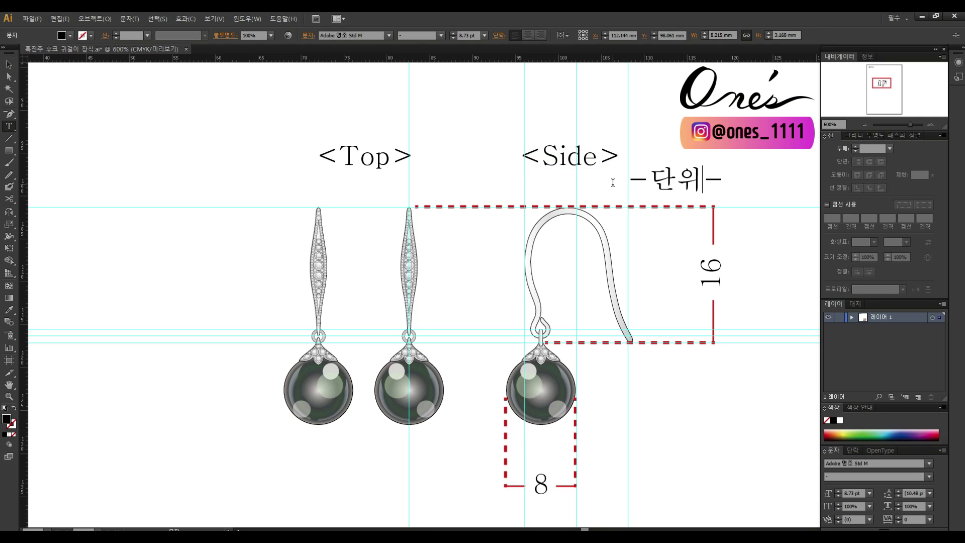
left_click(9, 64)
left_click_drag(782, 165, 709, 181)
Copy the dashed line at the hook's free end down to the bottom of the side-view pearl
left_click_drag(679, 301, 636, 269)
left_click_drag(616, 311, 669, 395)
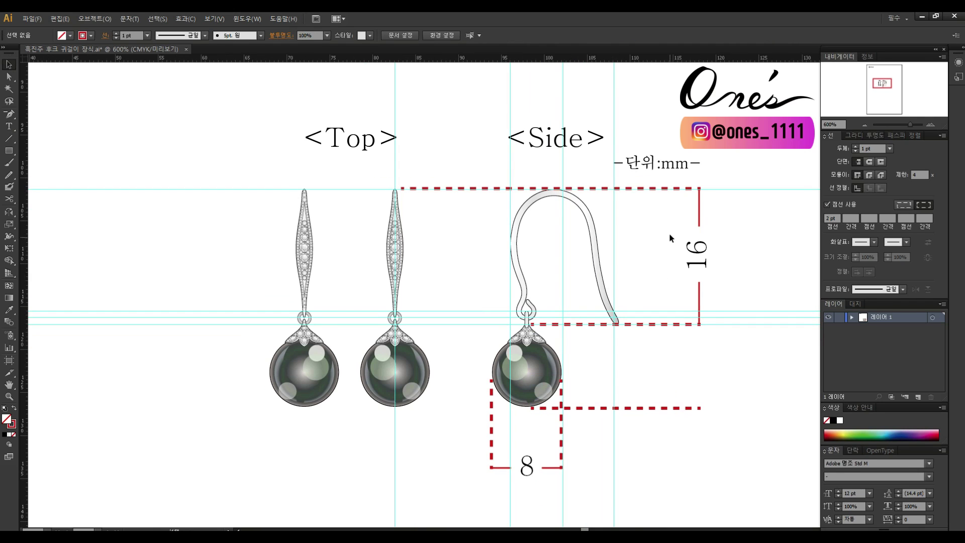
Move the 16 dimension closer to the hook and shorten the dashed line at the hook's free end to meet it
left_click(700, 245)
left_click_drag(649, 247, 655, 247)
left_click(685, 324)
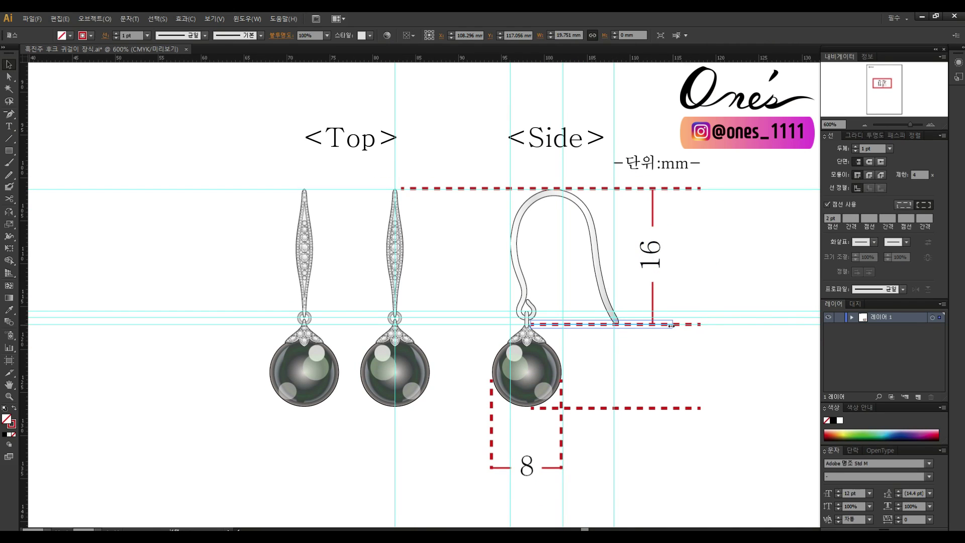
left_click_drag(655, 324, 645, 322)
Copy the 16 dimension to the outer end of the upper dashed line and extend its line to the pearl's bottom
left_click(643, 246)
left_click_drag(643, 246, 690, 246)
left_click(690, 312)
left_click_drag(688, 324, 684, 408)
Move the outer dimension's label and gap to the middle of its line and change the label to "25.7"
left_click(688, 252)
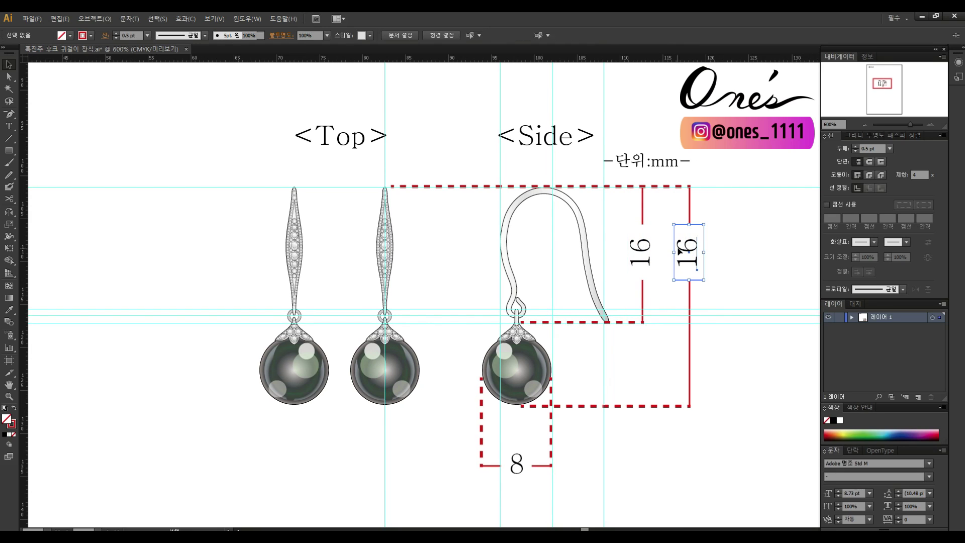
left_click_drag(688, 251, 689, 298)
left_click(708, 237)
double_click(690, 292)
type("2")
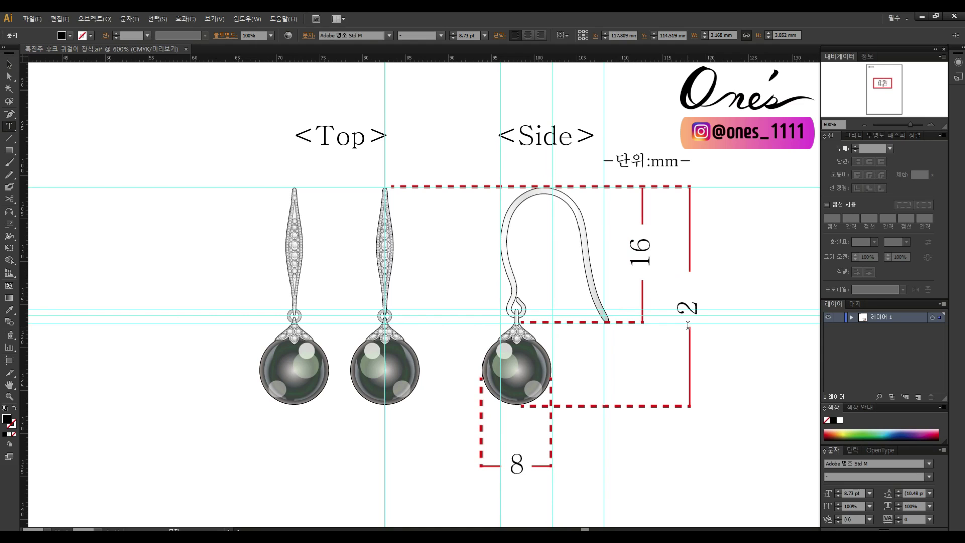
type("5.7")
key("Escape")
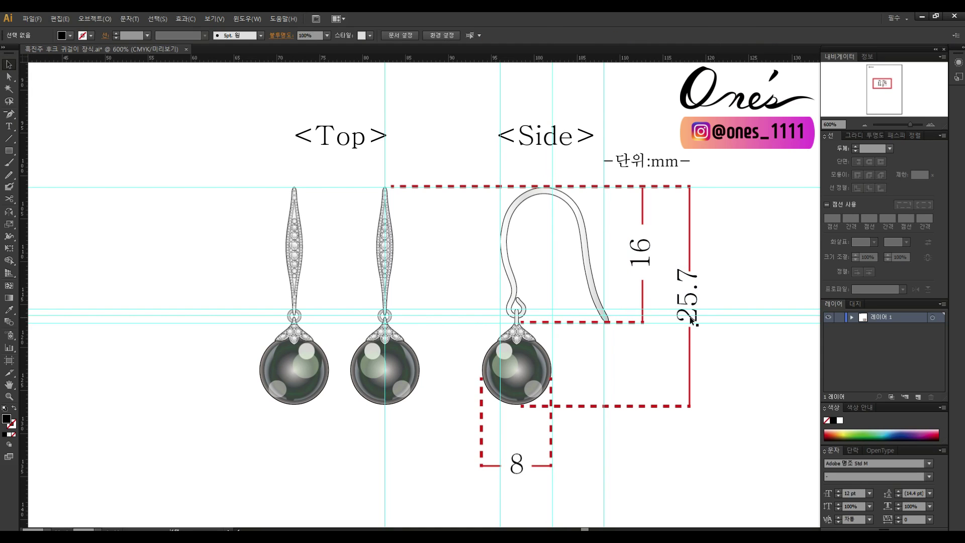
Stretch the white gap at both ends so the dimension line clears the "25.7" label
left_click_drag(689, 327, 689, 335)
left_click_drag(690, 271, 690, 257)
left_click(747, 257)
Hide the guides on the finished earring drawing
left_click_drag(738, 333, 700, 322)
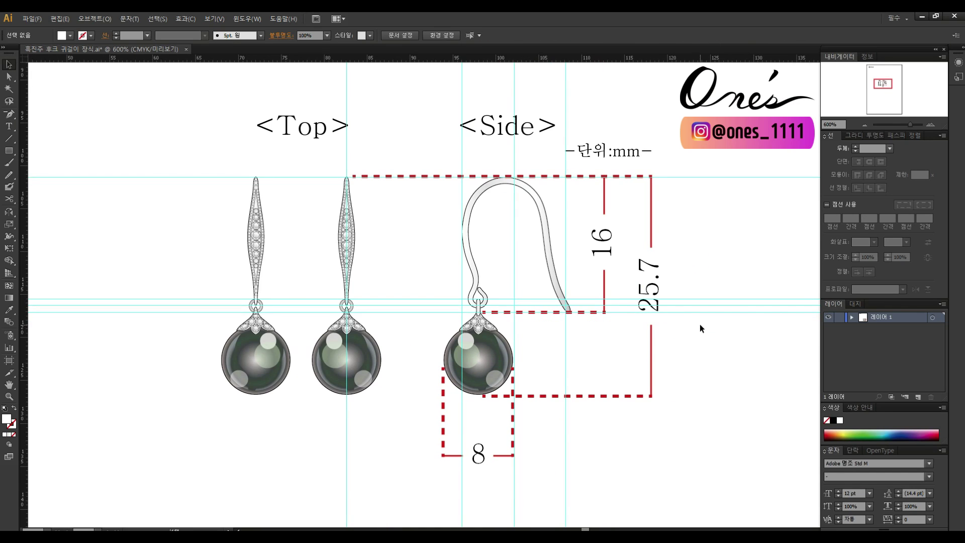
right_click(740, 299)
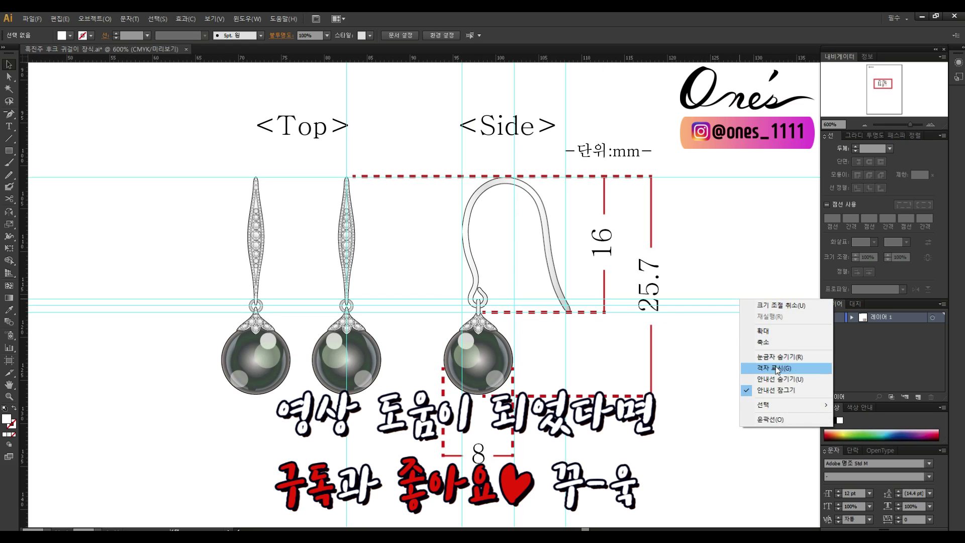
left_click(779, 380)
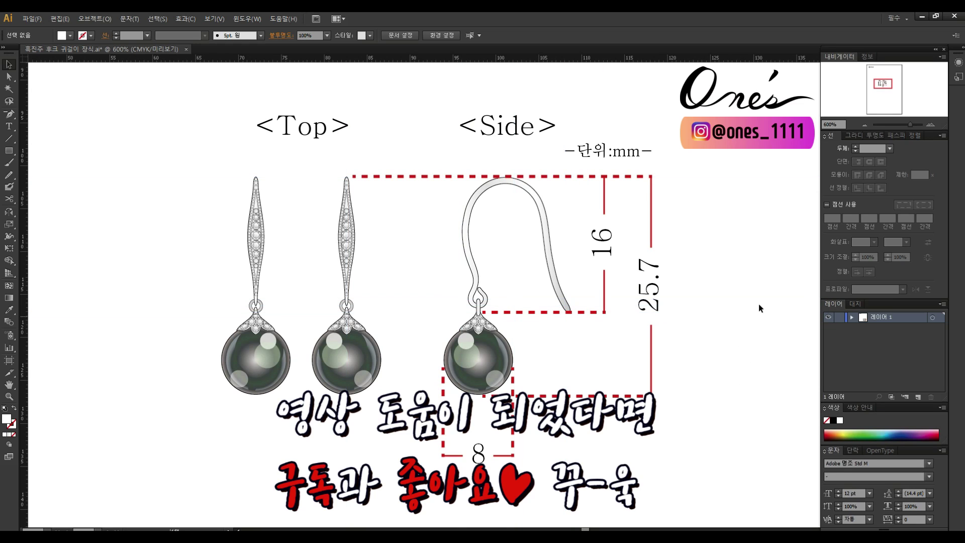
left_click(554, 244, "alt")
left_click_drag(563, 218, 602, 215)
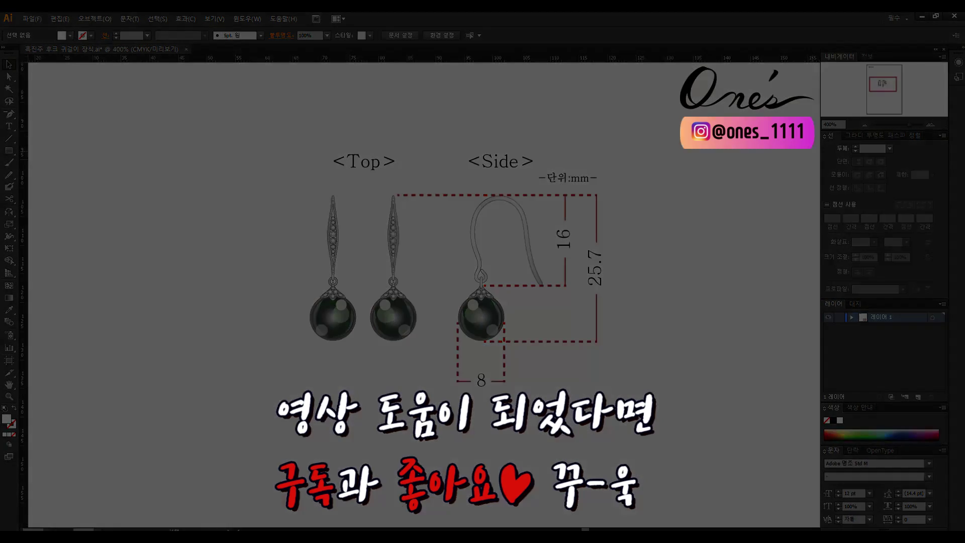